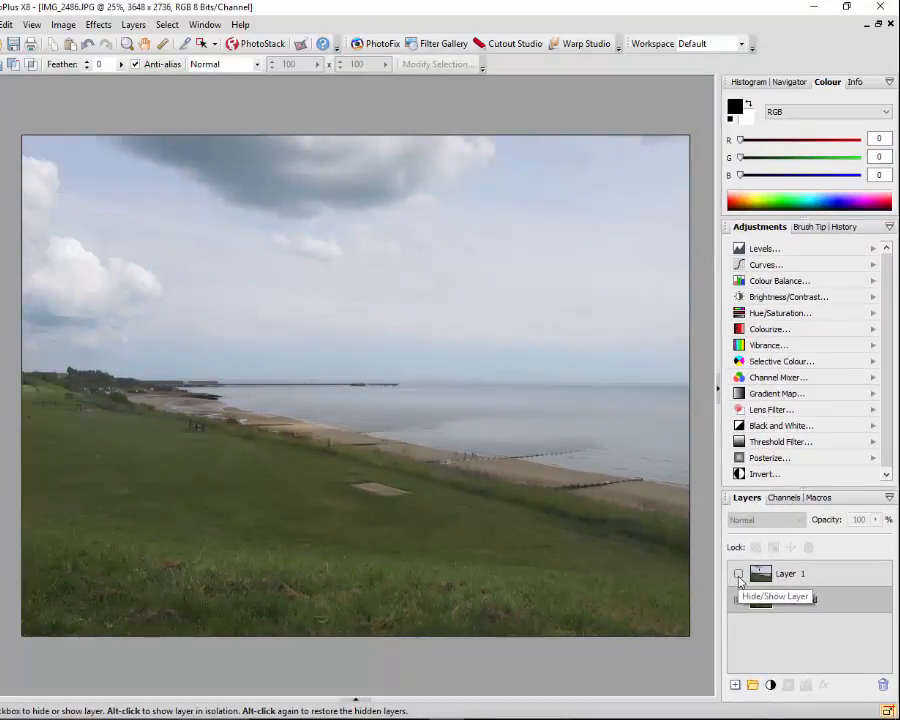
# Show Layer 1 with the three numbered zones over the landscape to review them, and hide it again.
pyautogui.click(738, 575)
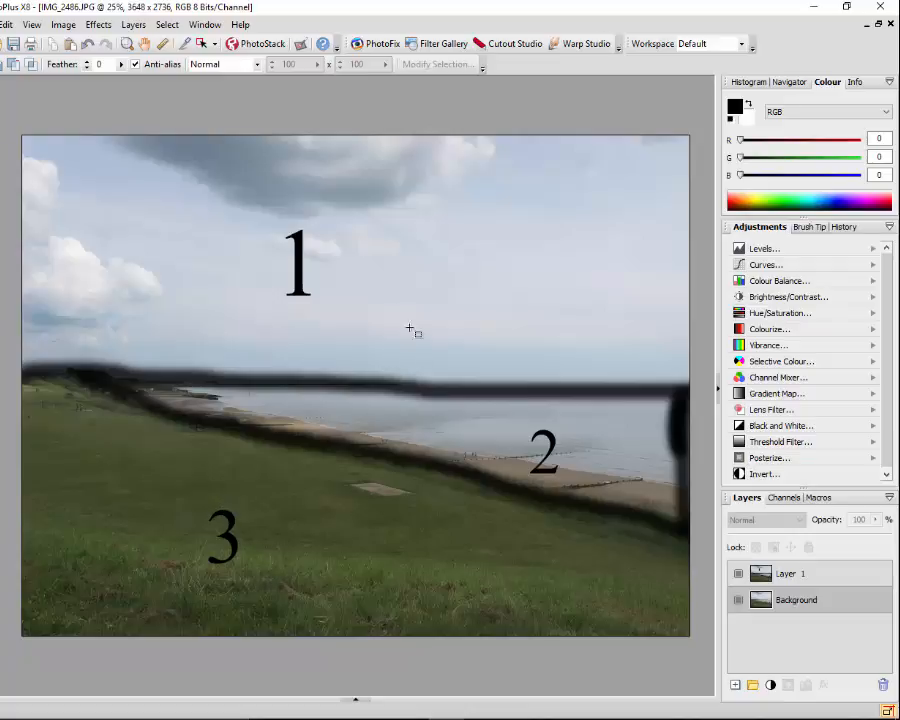
pyautogui.click(739, 574)
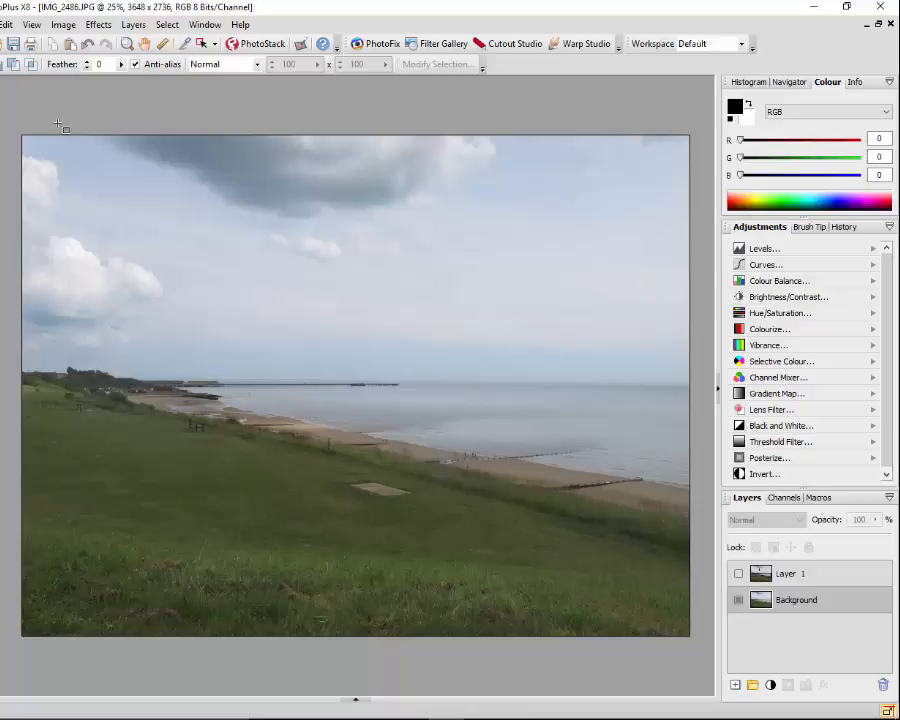
# Convert the Background photo to black and white with the Black and White film adjustment, setting Blue to -32 and raising Green slightly.
pyautogui.click(65, 28)
pyautogui.moveTo(90, 45)
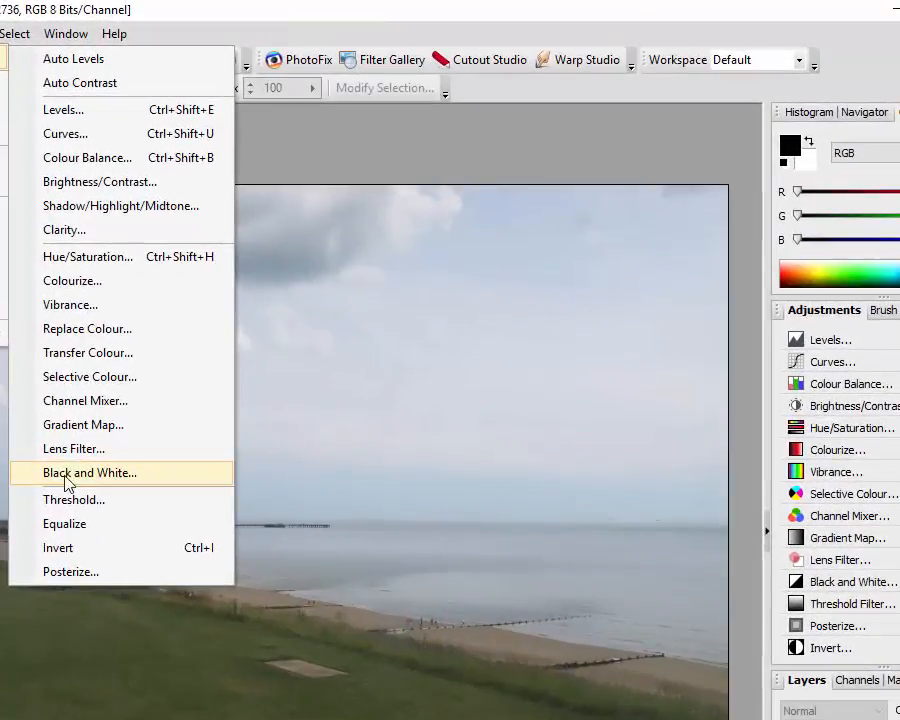
pyautogui.click(222, 350)
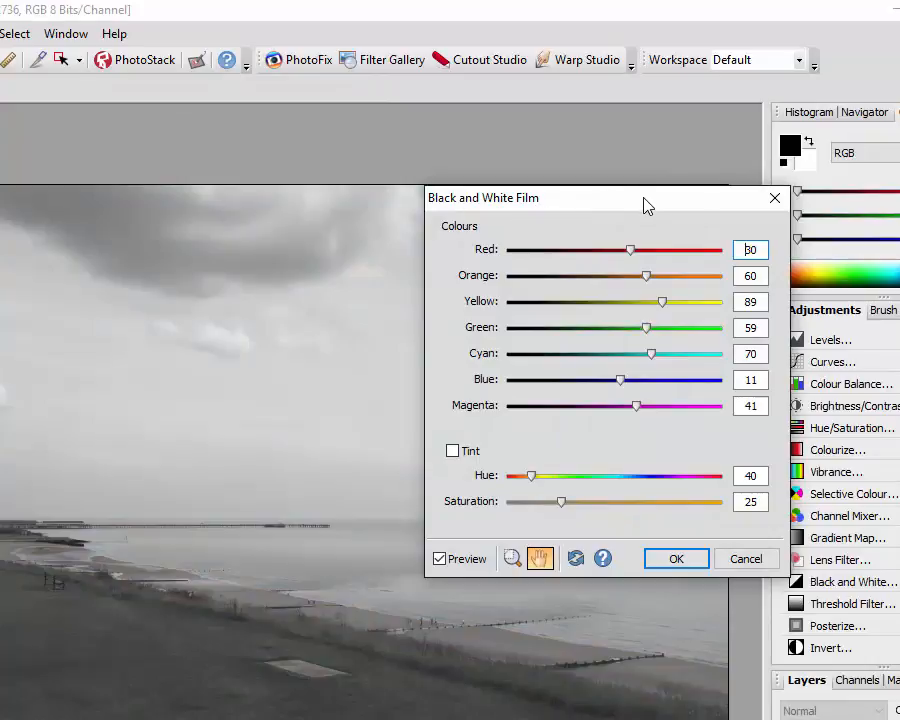
pyautogui.moveTo(646, 206); pyautogui.dragTo(736, 147)
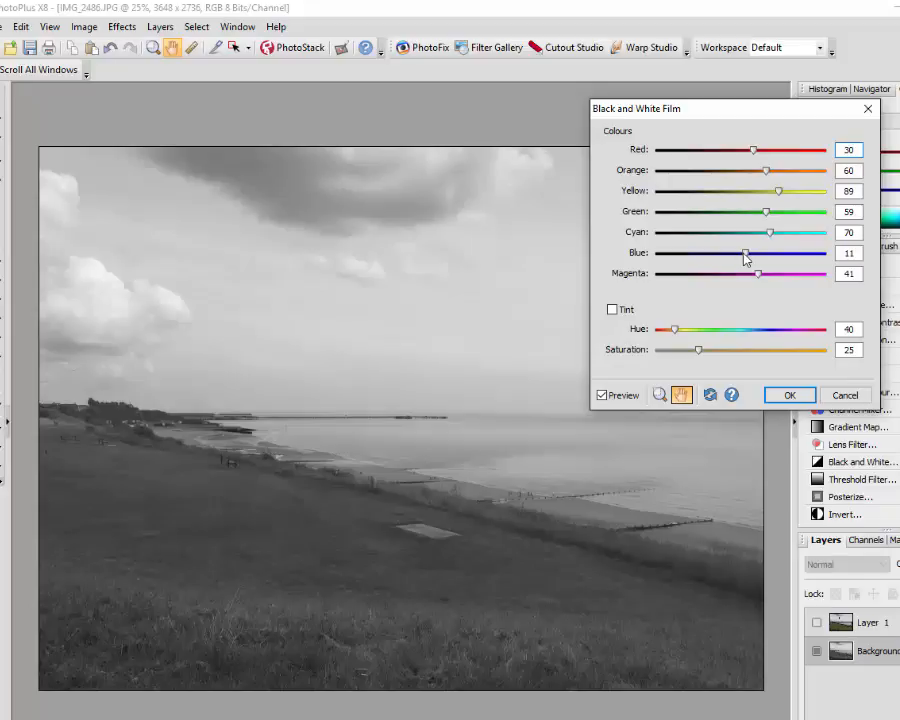
pyautogui.moveTo(745, 256); pyautogui.dragTo(729, 260)
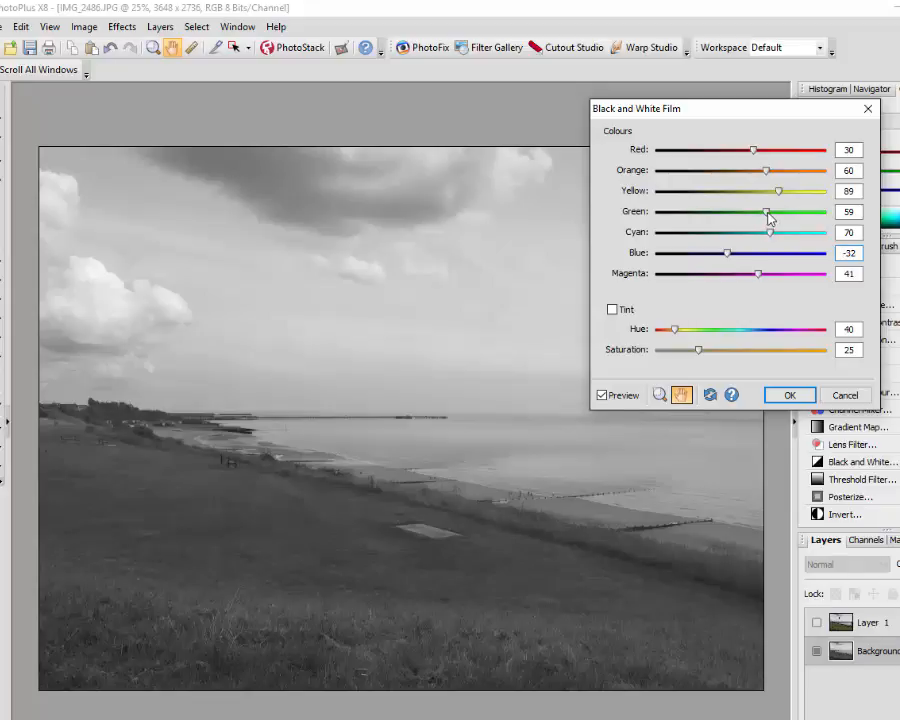
pyautogui.moveTo(767, 212); pyautogui.dragTo(775, 212)
pyautogui.click(789, 395)
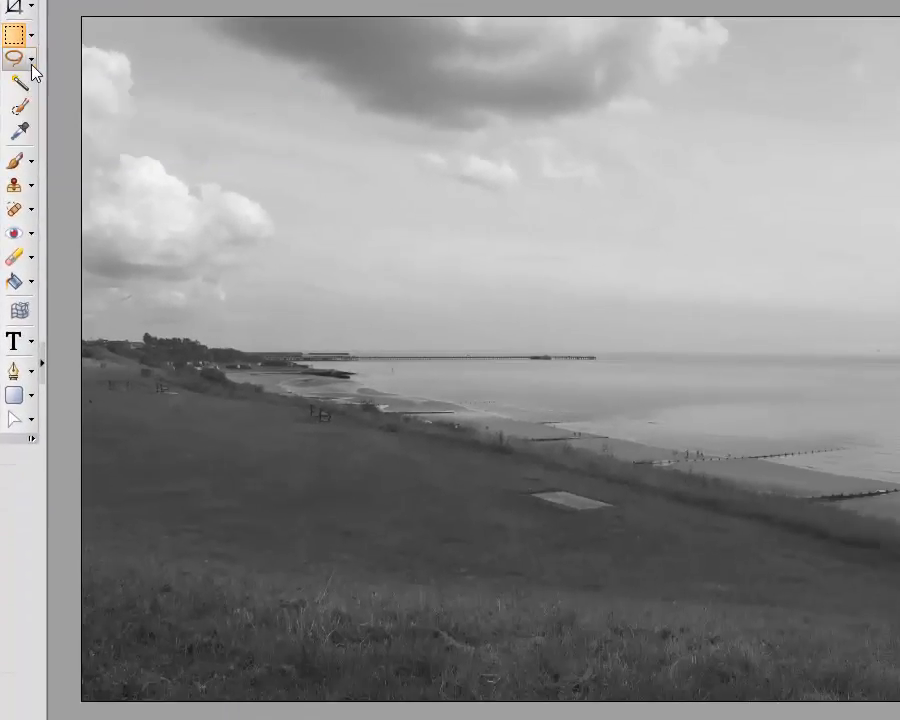
# Outline the whole sky down to the horizon with the Freehand Selection Tool.
pyautogui.click(52, 430)
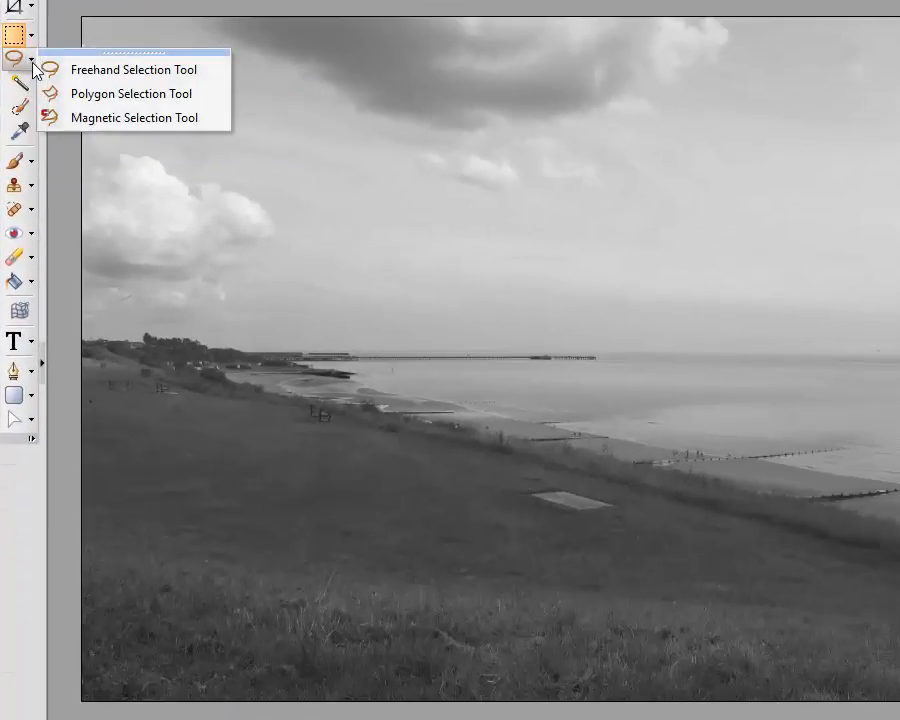
pyautogui.click(122, 70)
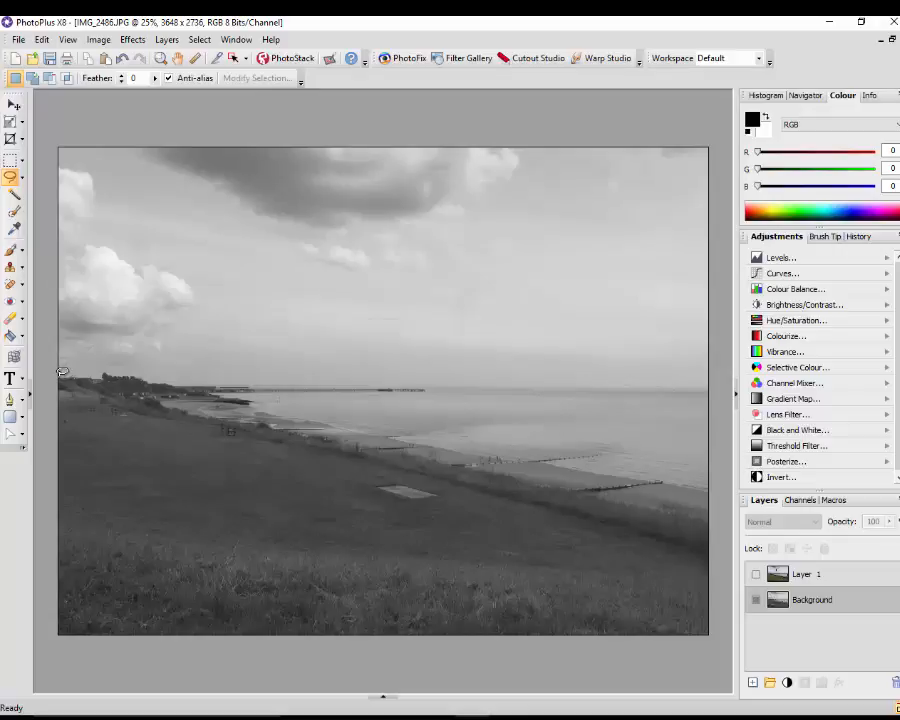
pyautogui.moveTo(62, 379)
pyautogui.mouseDown()
pyautogui.moveTo(592, 391)
pyautogui.moveTo(704, 381)
pyautogui.moveTo(717, 342)
pyautogui.moveTo(715, 131)
pyautogui.moveTo(580, 122)
pyautogui.moveTo(325, 135)
pyautogui.moveTo(112, 120)
pyautogui.mouseUp()
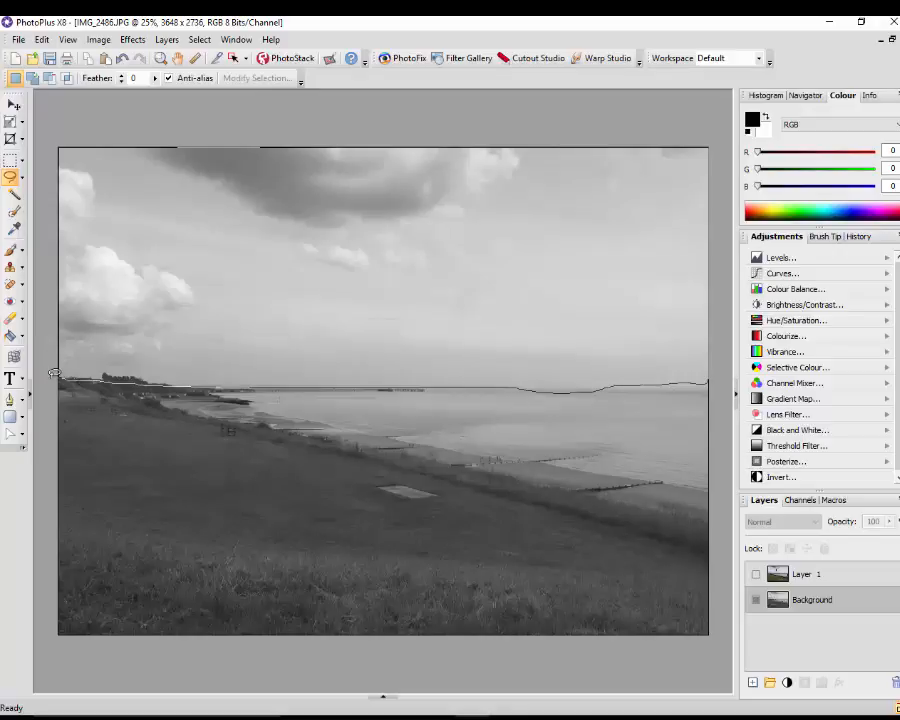
pyautogui.moveTo(53, 373); pyautogui.dragTo(53, 373)
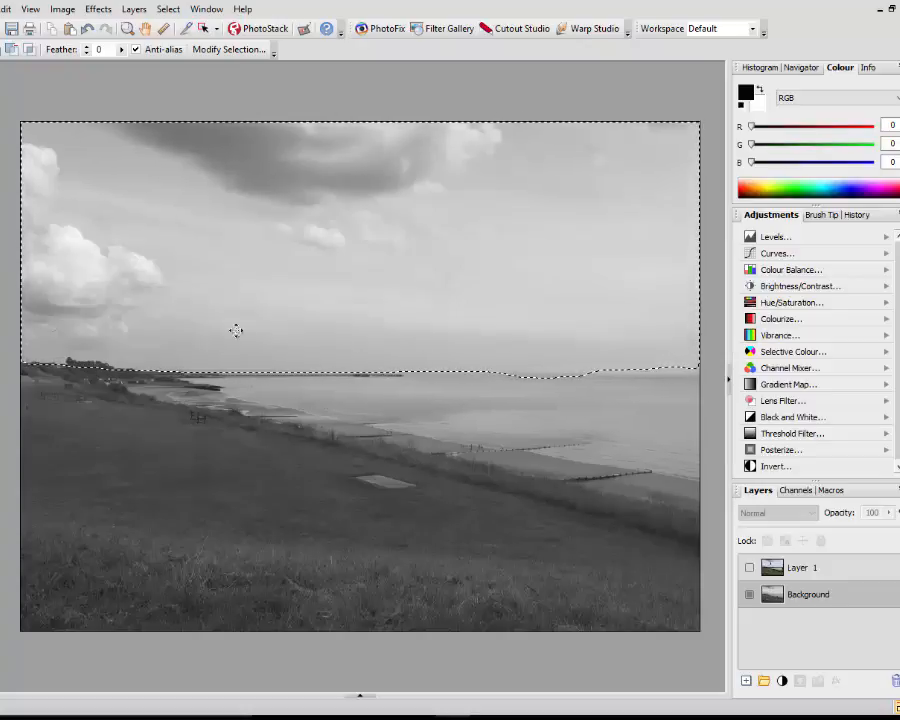
# Modify the sky selection with an Overlay preview and feather its edge by 149.
pyautogui.click(242, 52)
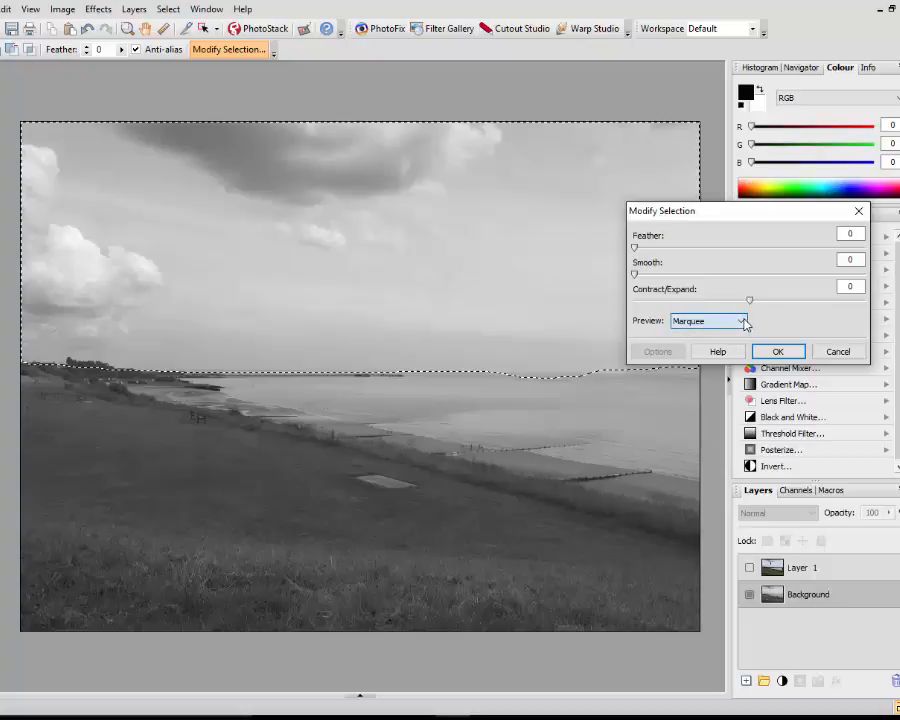
pyautogui.click(741, 321)
pyautogui.click(706, 345)
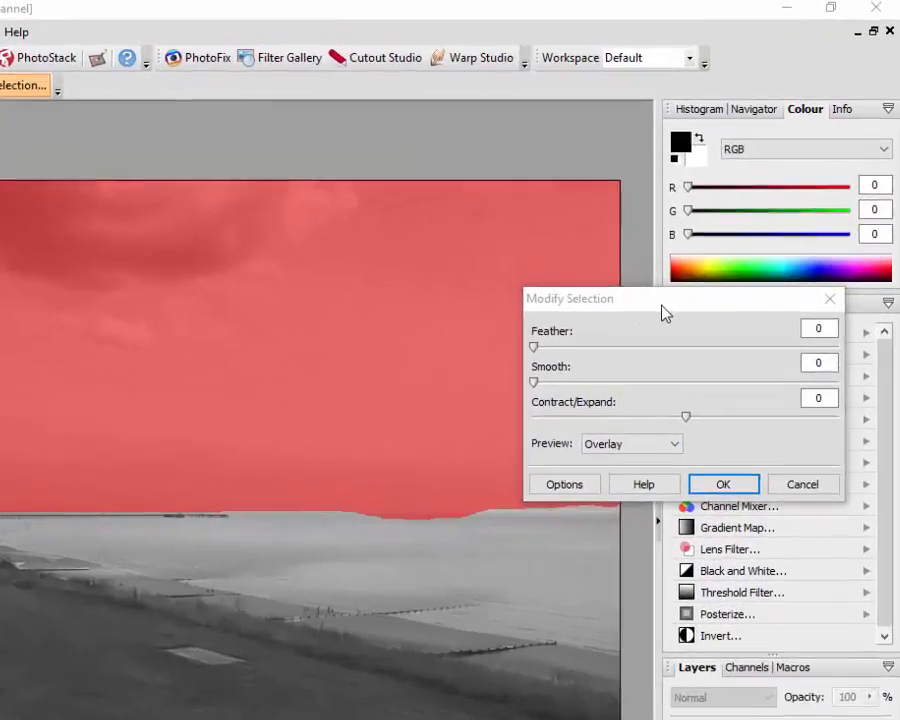
pyautogui.moveTo(736, 212); pyautogui.dragTo(783, 164)
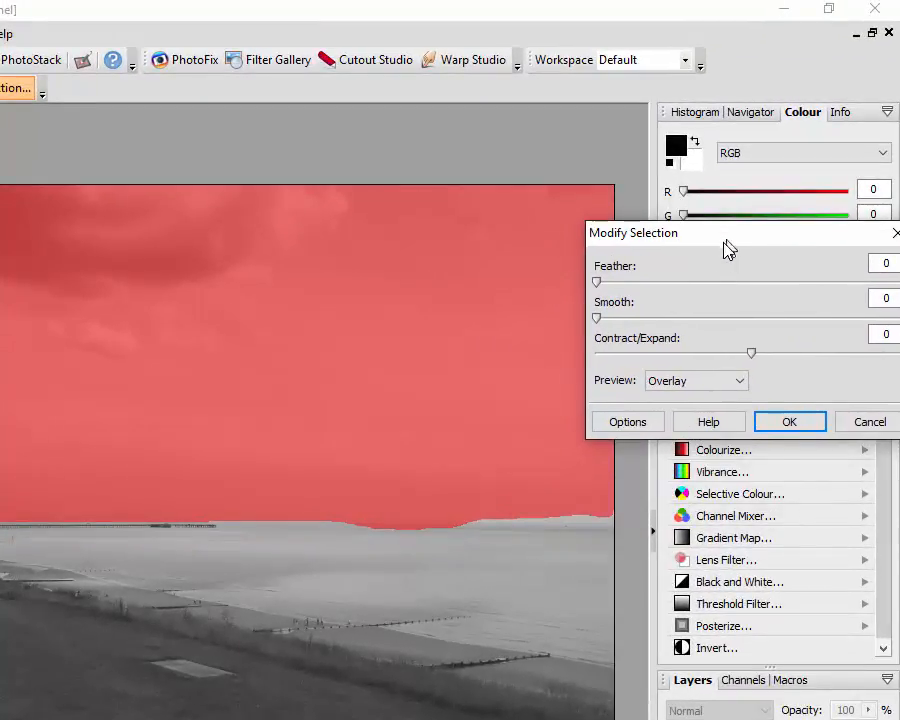
pyautogui.moveTo(723, 241); pyautogui.dragTo(722, 241)
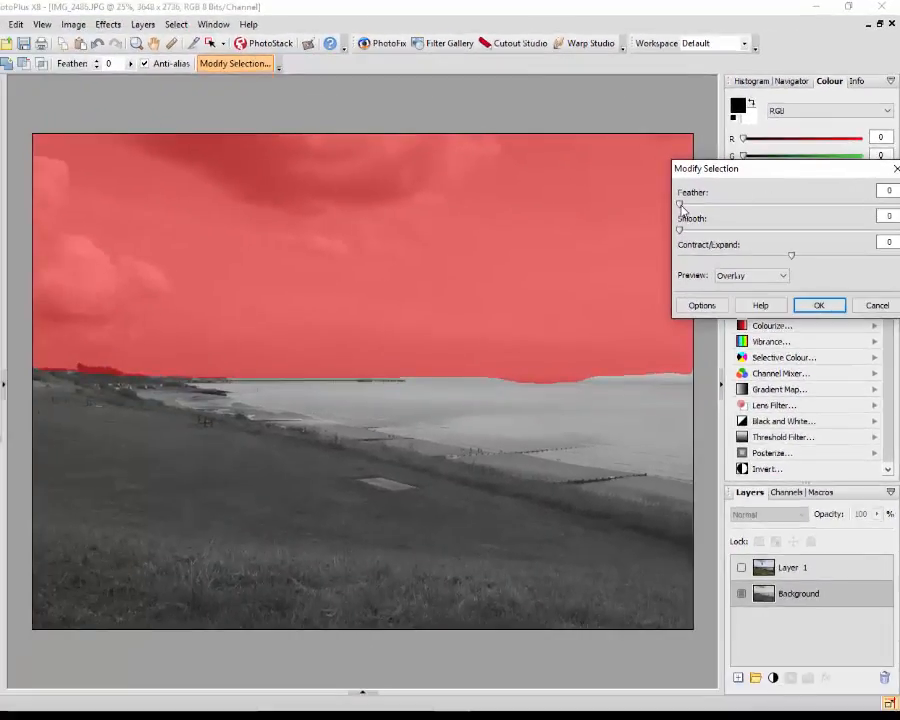
pyautogui.moveTo(682, 207); pyautogui.dragTo(813, 216)
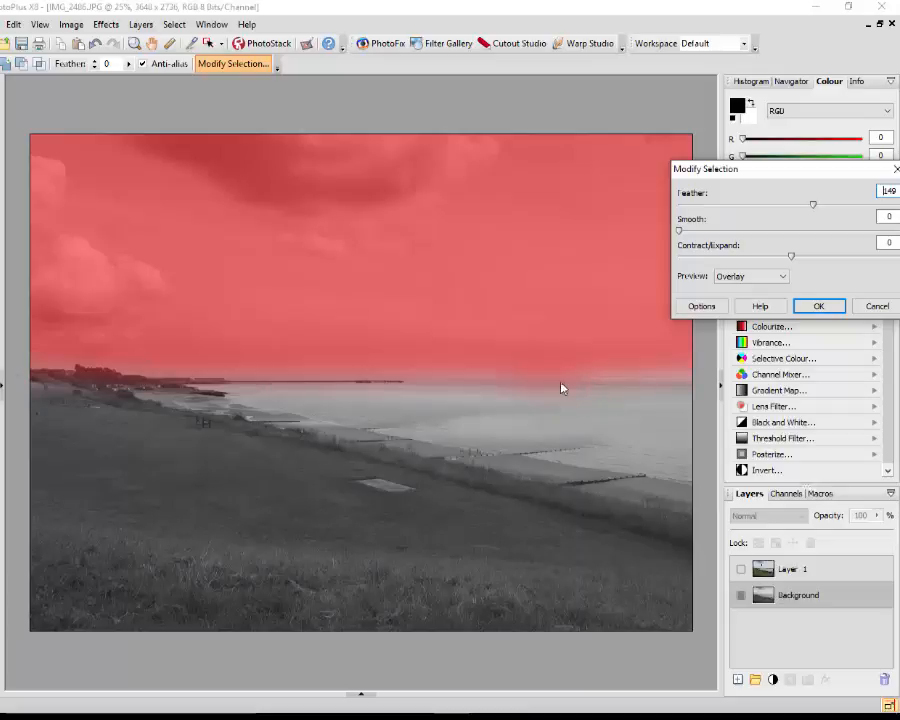
pyautogui.click(818, 307)
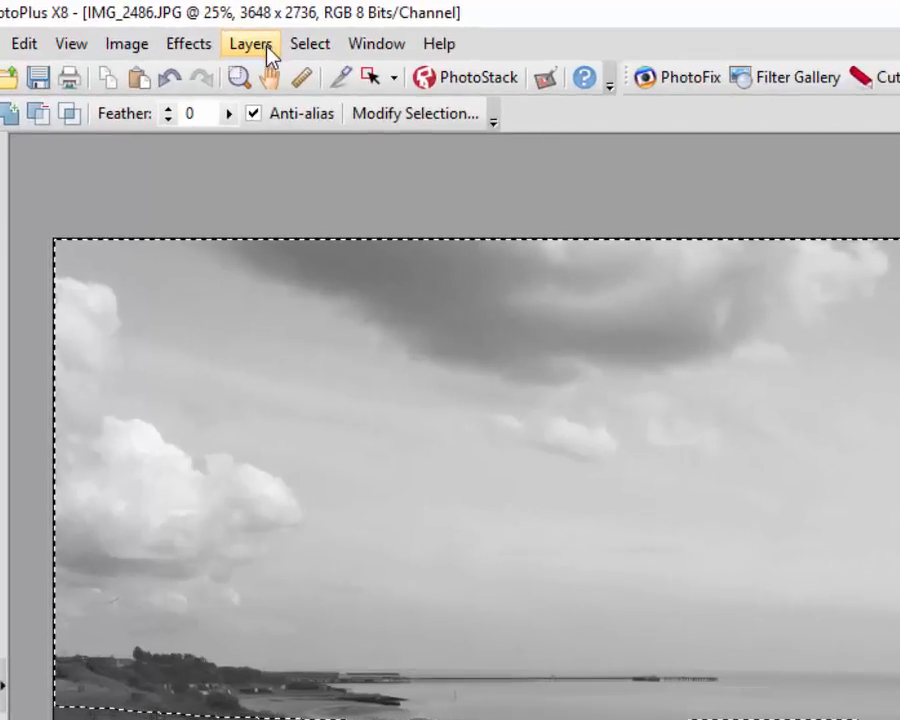
# Copy the feathered sky selection to a new layer and check it with the Background temporarily hidden.
pyautogui.click(268, 50)
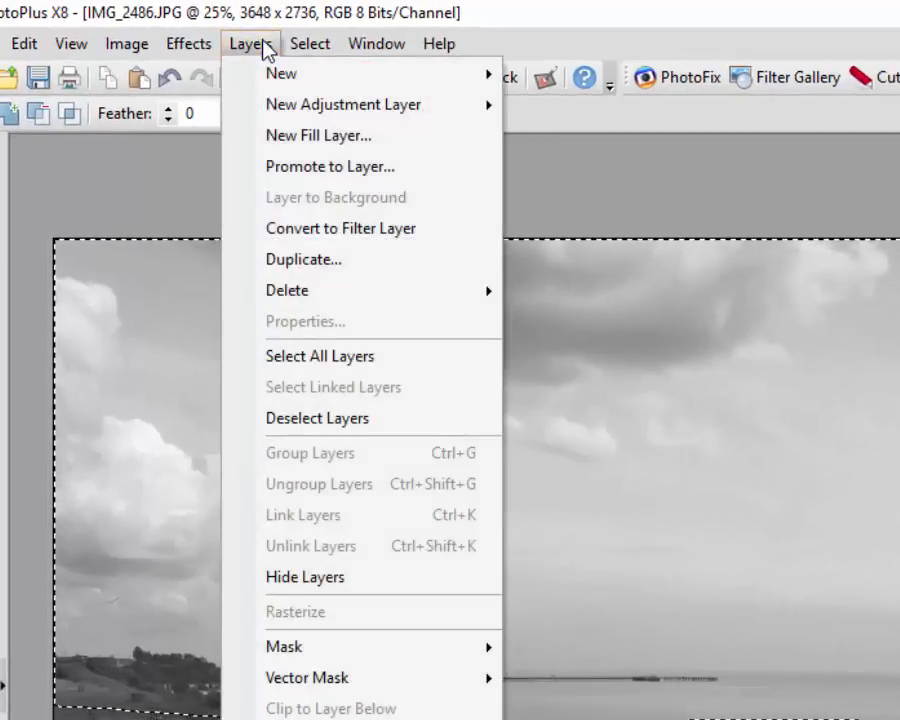
pyautogui.moveTo(293, 76)
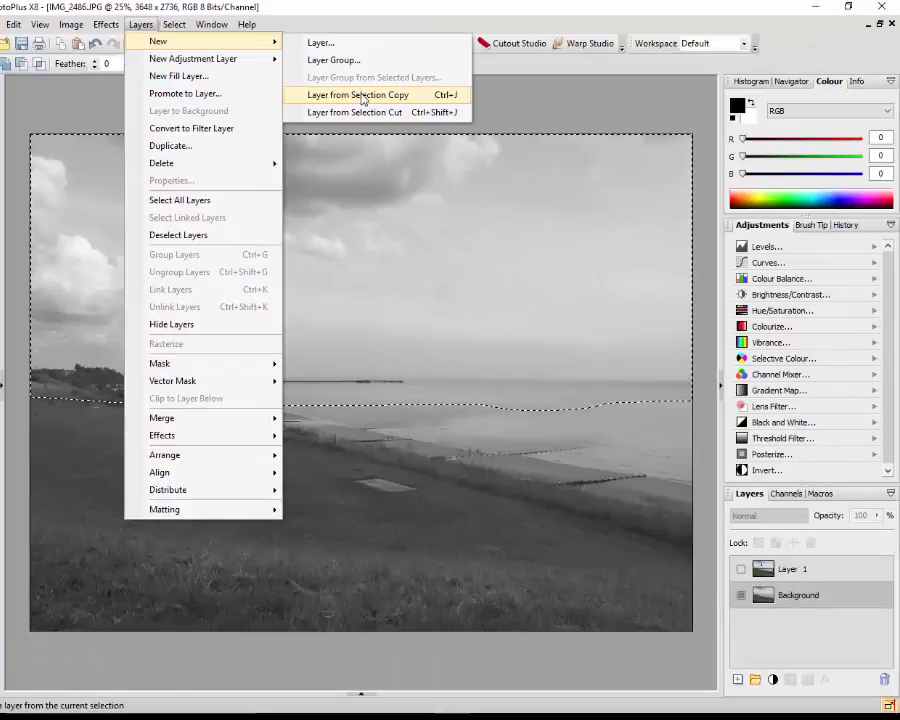
pyautogui.click(521, 138)
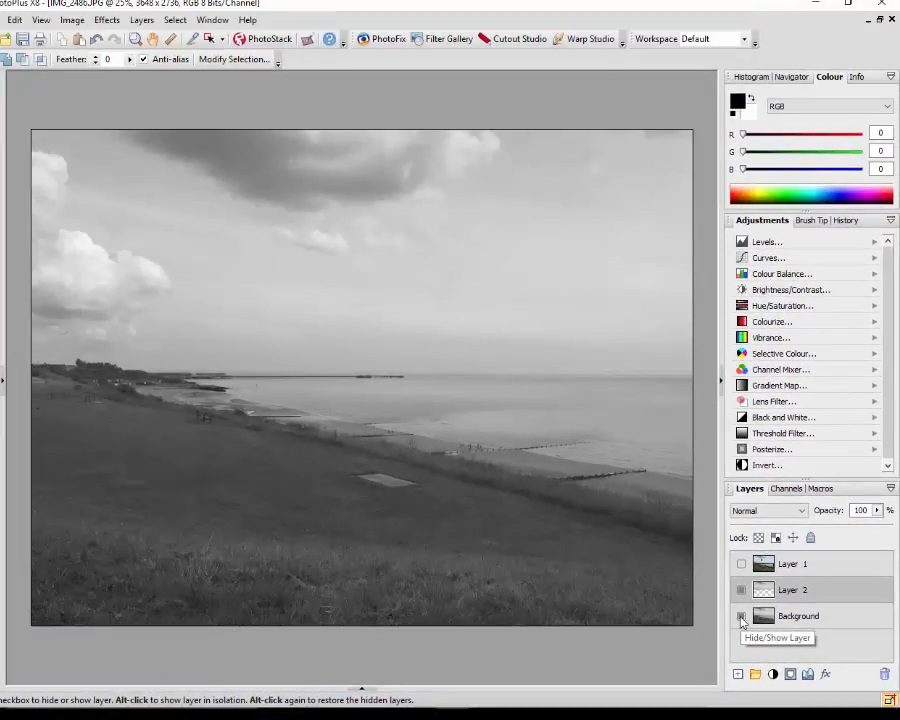
pyautogui.click(741, 617)
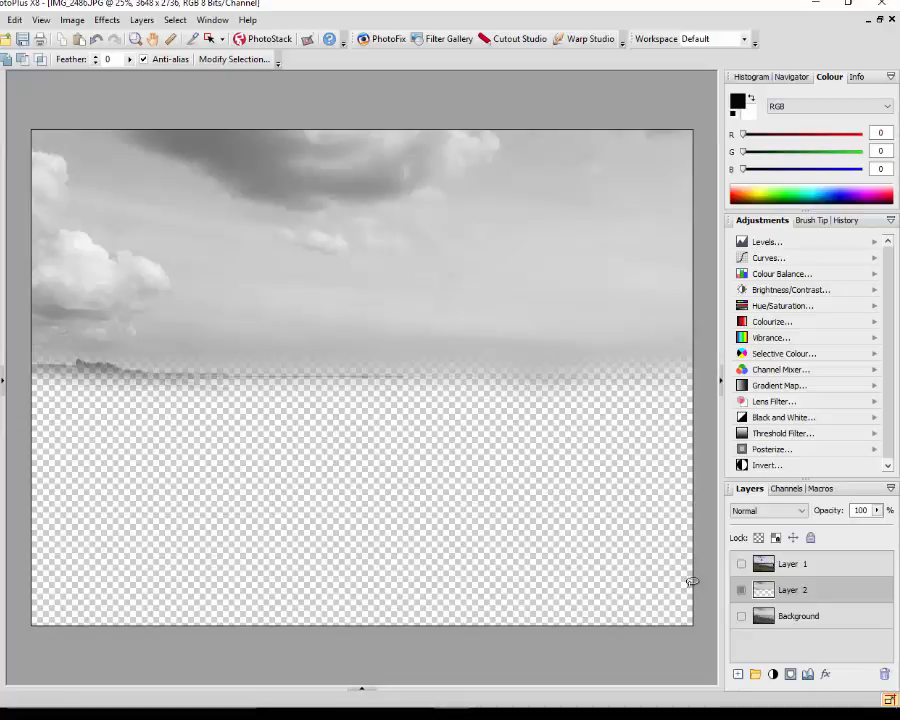
pyautogui.click(742, 617)
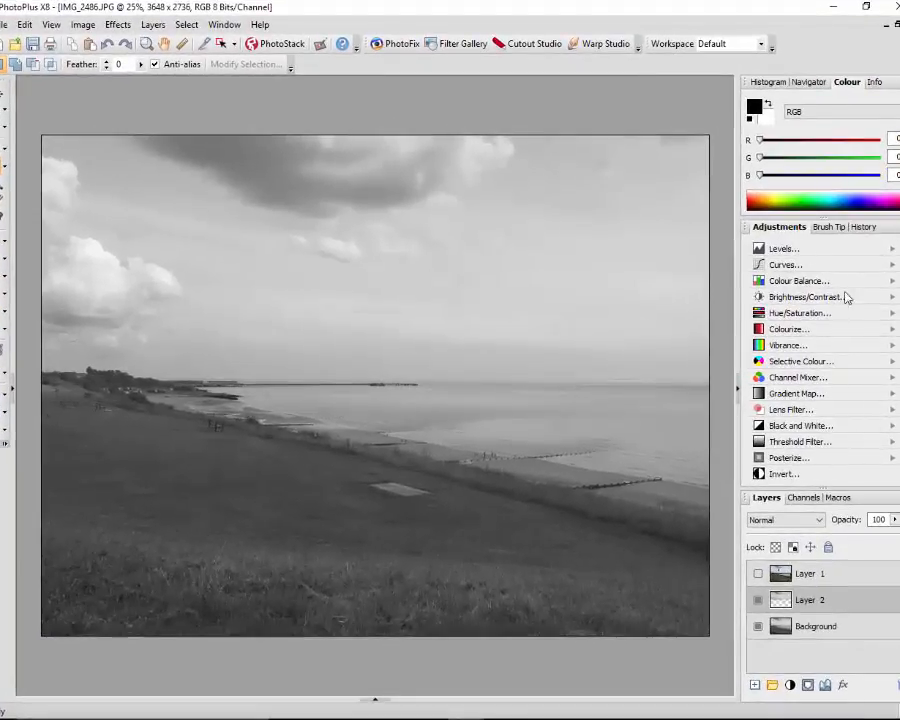
# Add a Levels adjustment layer above Layer 2, try darkening its midtones to 0.226, and reset the adjustment.
pyautogui.click(783, 249)
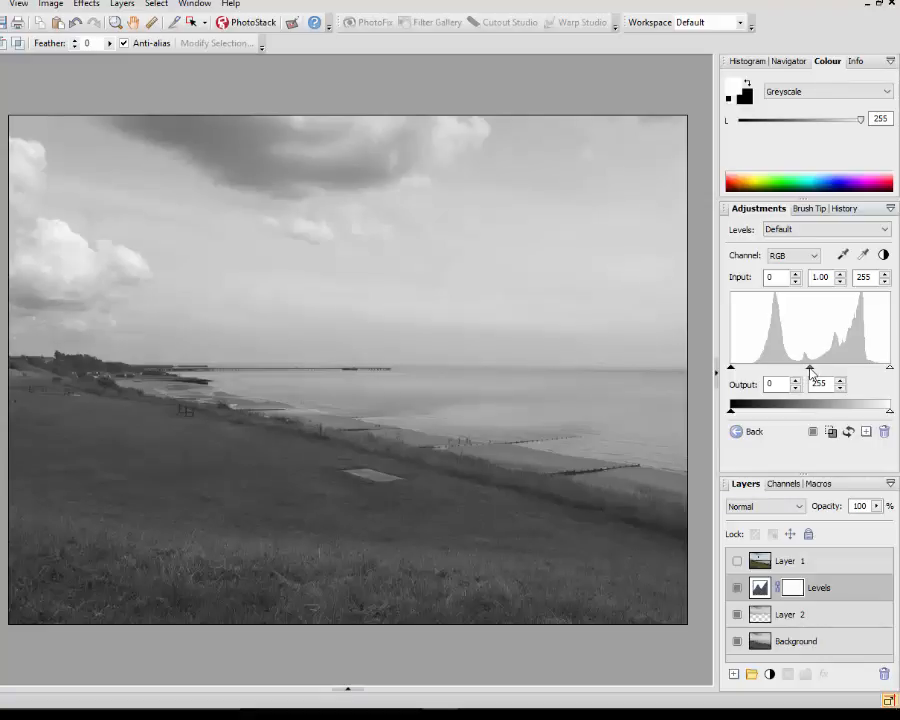
pyautogui.moveTo(810, 371); pyautogui.dragTo(869, 374)
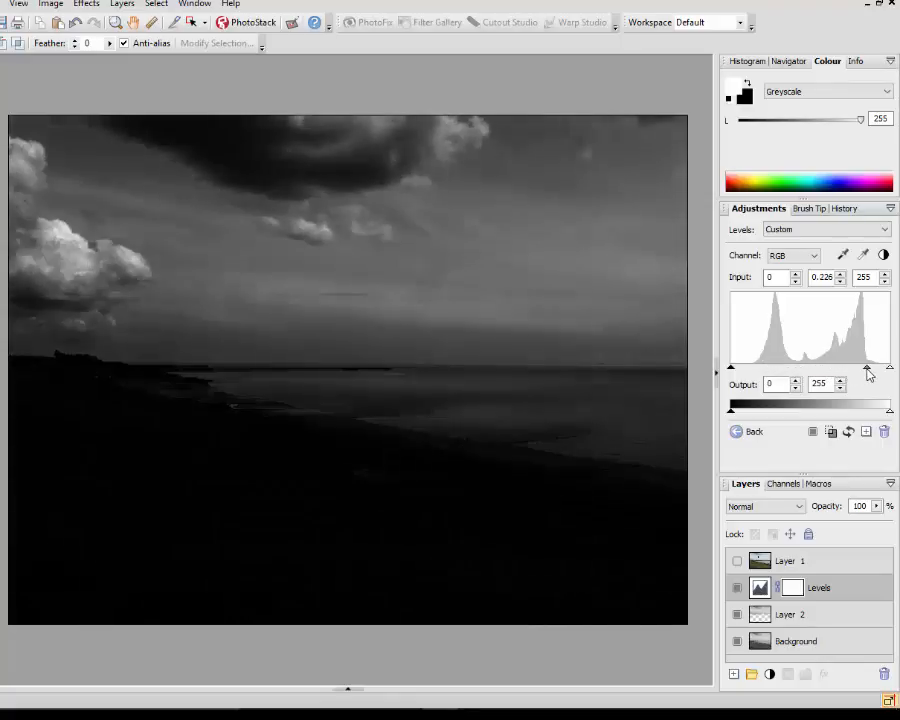
pyautogui.click(848, 432)
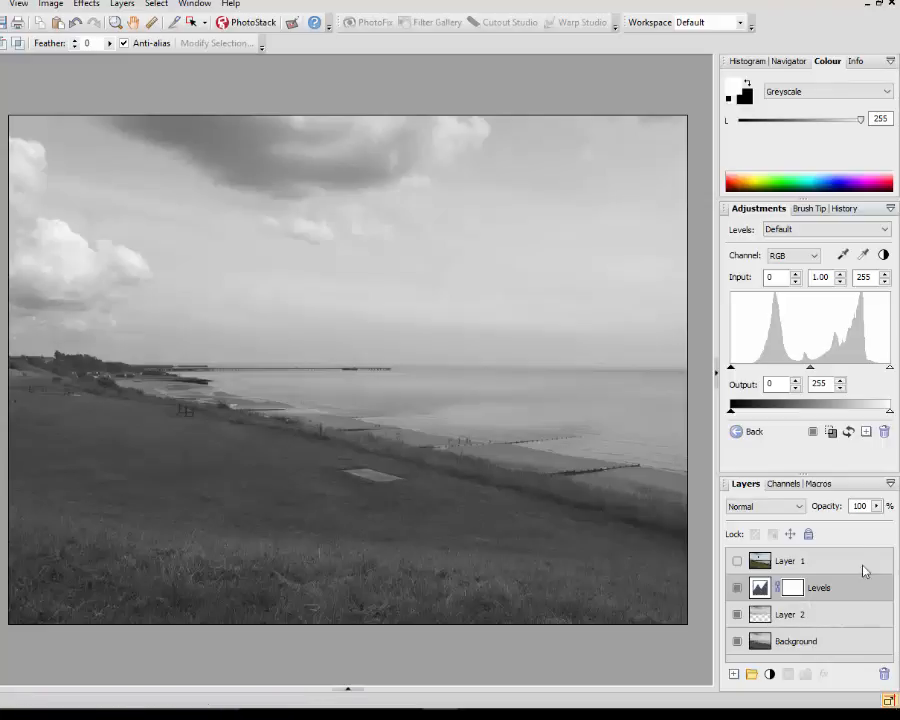
# Clip the Levels adjustment to the sky layer below it and darken its midtone input level to 0.551.
pyautogui.rightClick(836, 589)
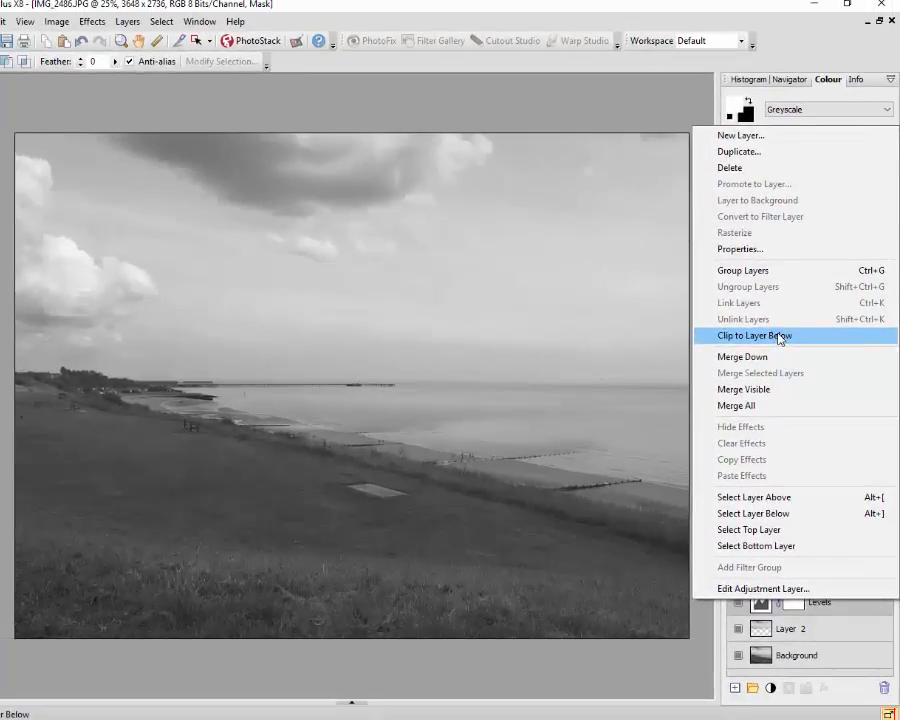
pyautogui.click(779, 336)
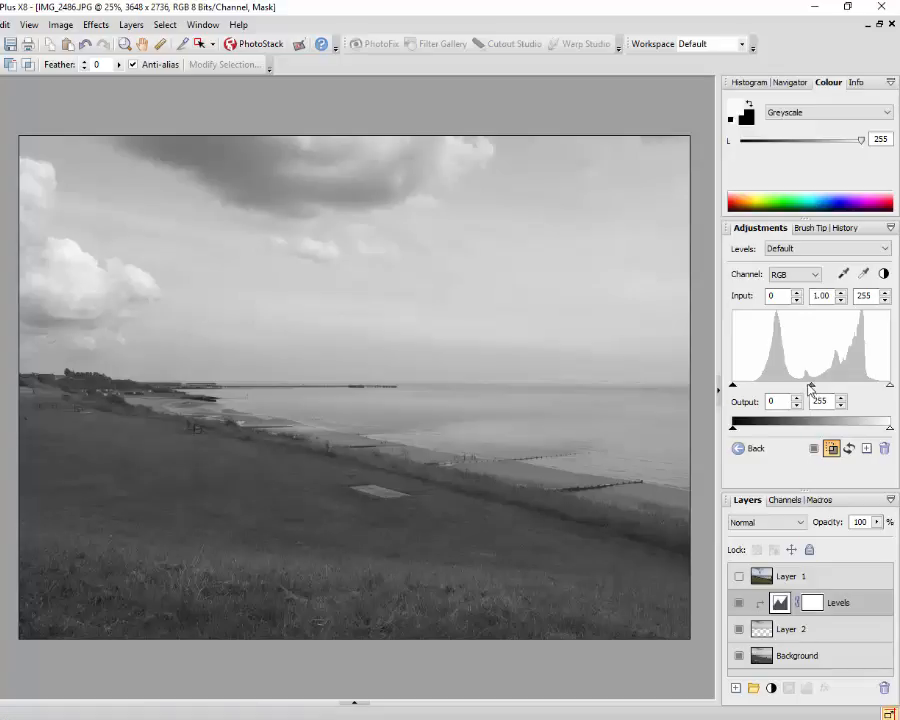
pyautogui.moveTo(810, 388); pyautogui.dragTo(840, 390)
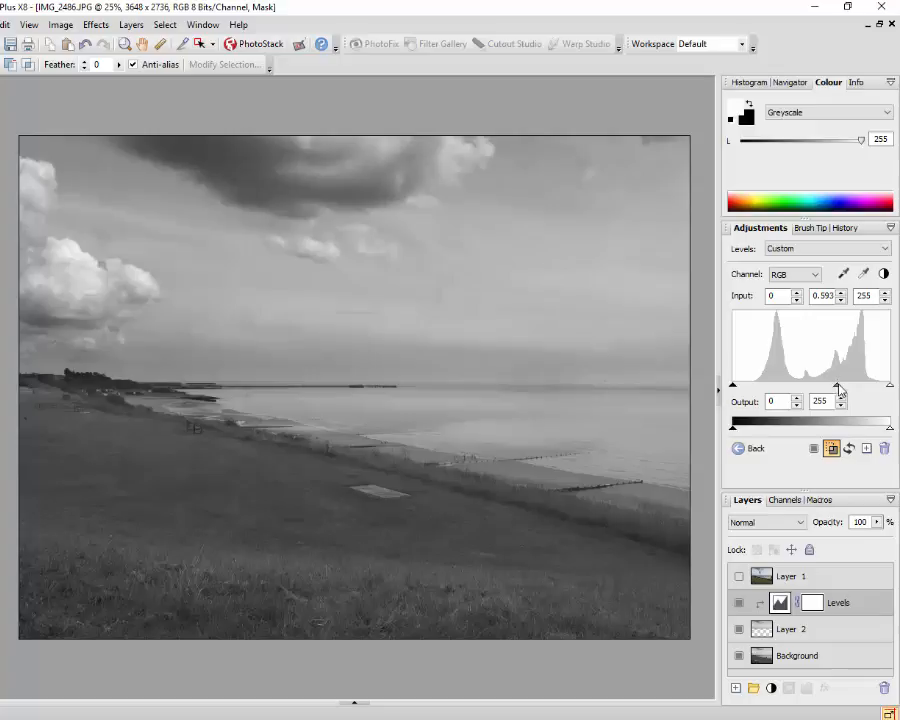
pyautogui.moveTo(840, 390); pyautogui.dragTo(840, 390)
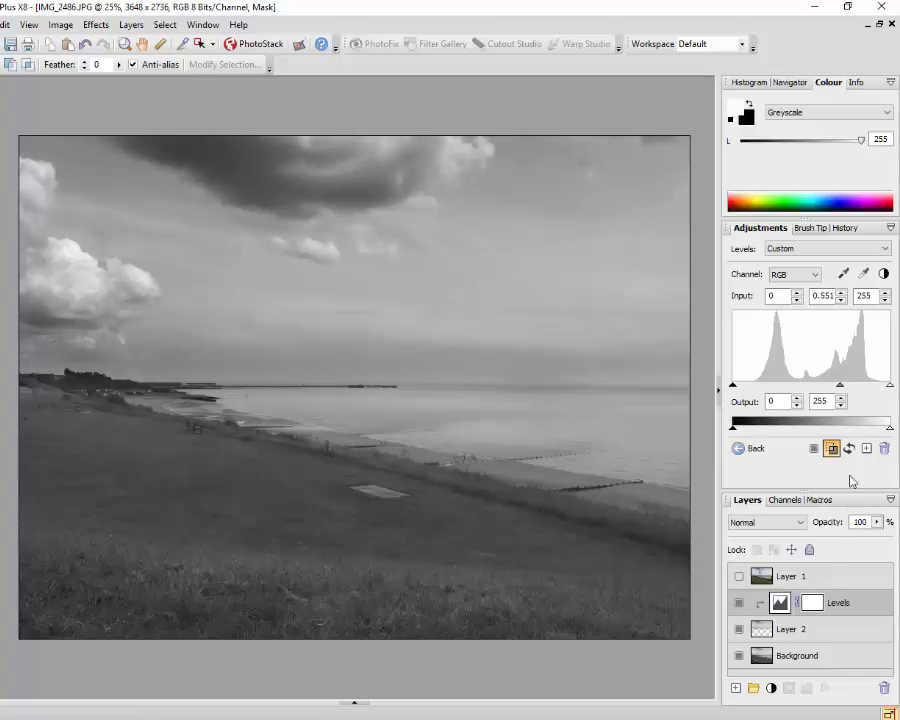
# Toggle the Levels layer's visibility repeatedly to compare the sky with and without the adjustment.
pyautogui.click(739, 604)
pyautogui.click(739, 604)
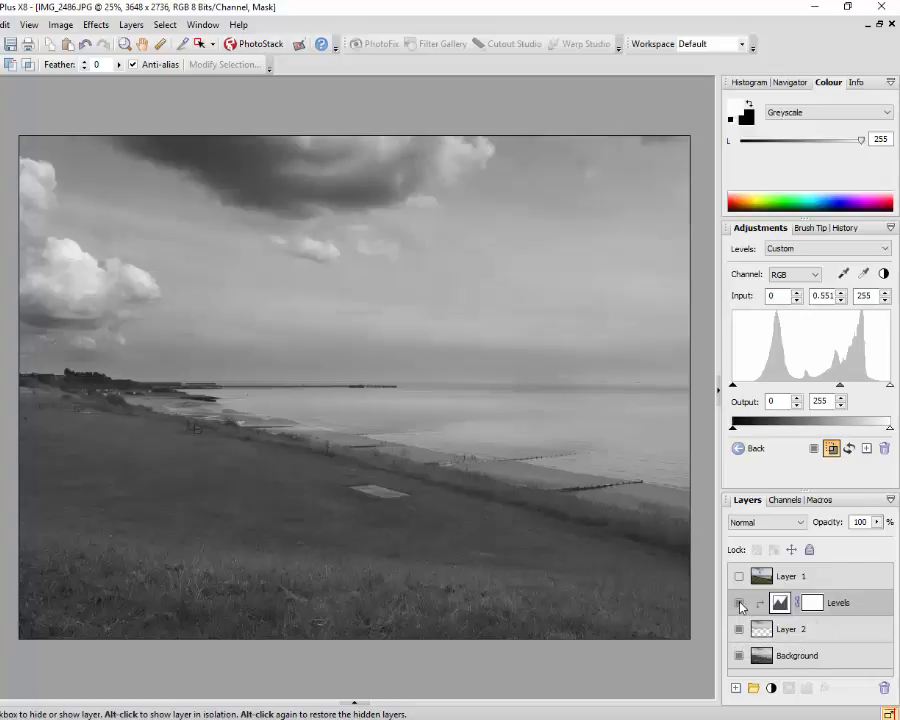
pyautogui.click(739, 604)
pyautogui.click(739, 604)
pyautogui.click(739, 604)
pyautogui.click(739, 604)
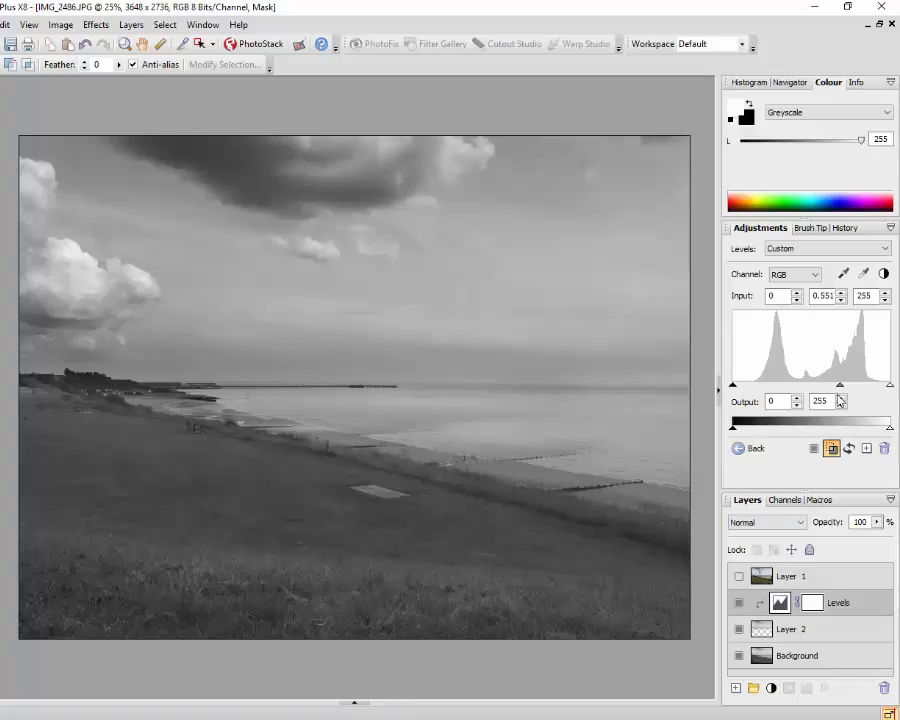
# Lighten the sky's Levels midtone input to 0.602 and compare the image with the adjustment hidden and shown.
pyautogui.moveTo(843, 390); pyautogui.dragTo(839, 393)
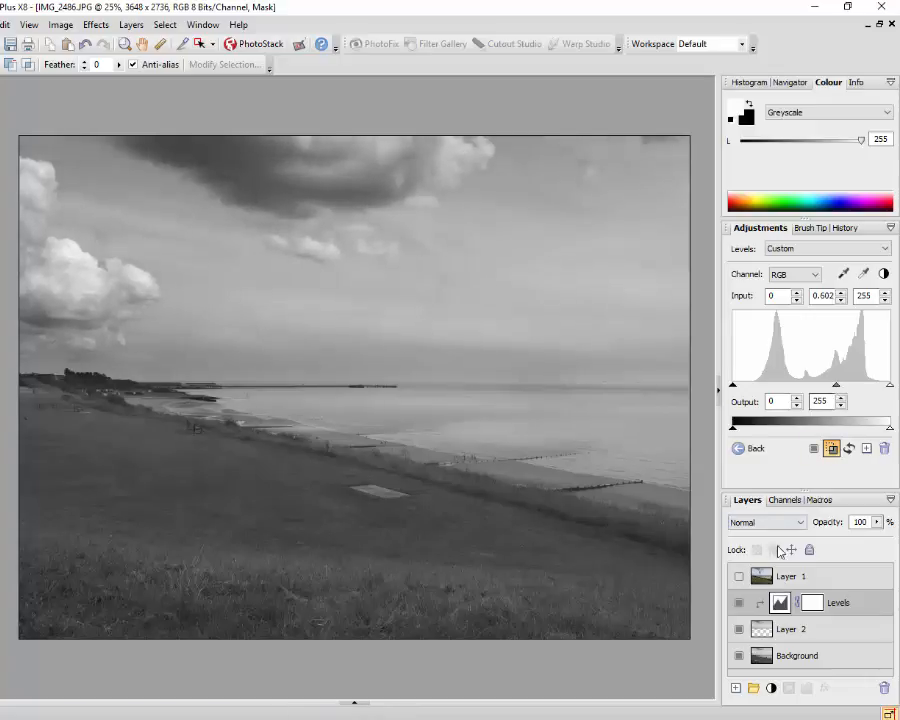
pyautogui.click(739, 603)
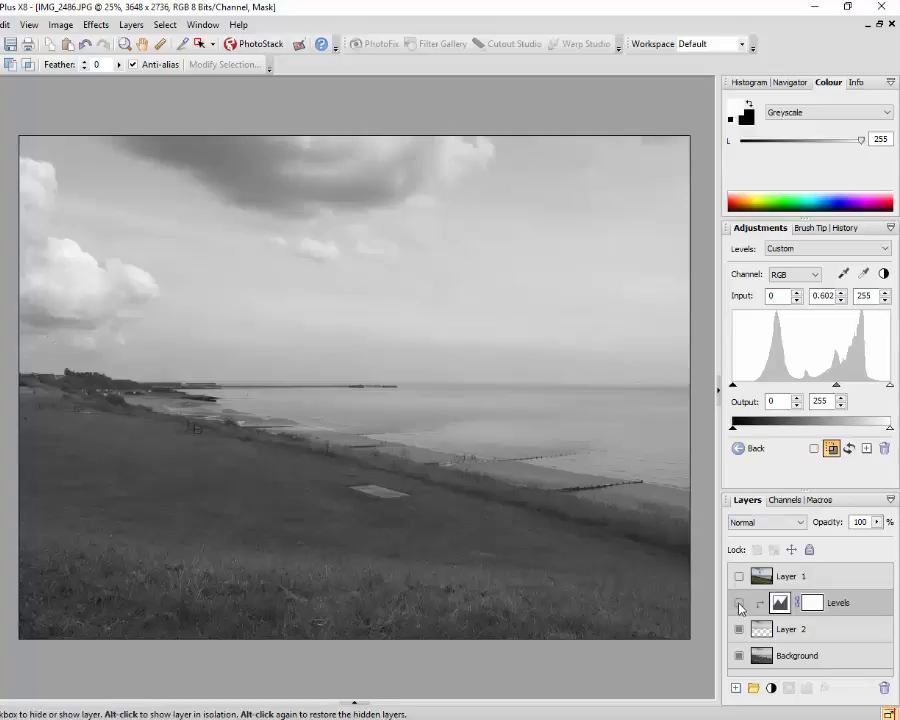
pyautogui.click(739, 603)
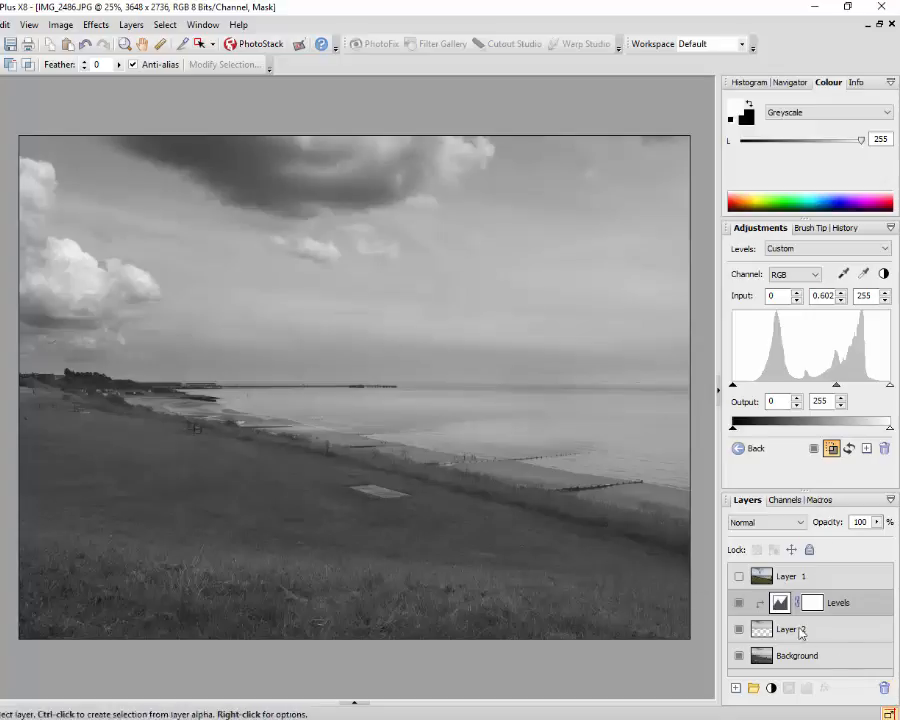
# Outline the sea and beach freehand on the Background layer and feather the selection by 145.
pyautogui.click(845, 664)
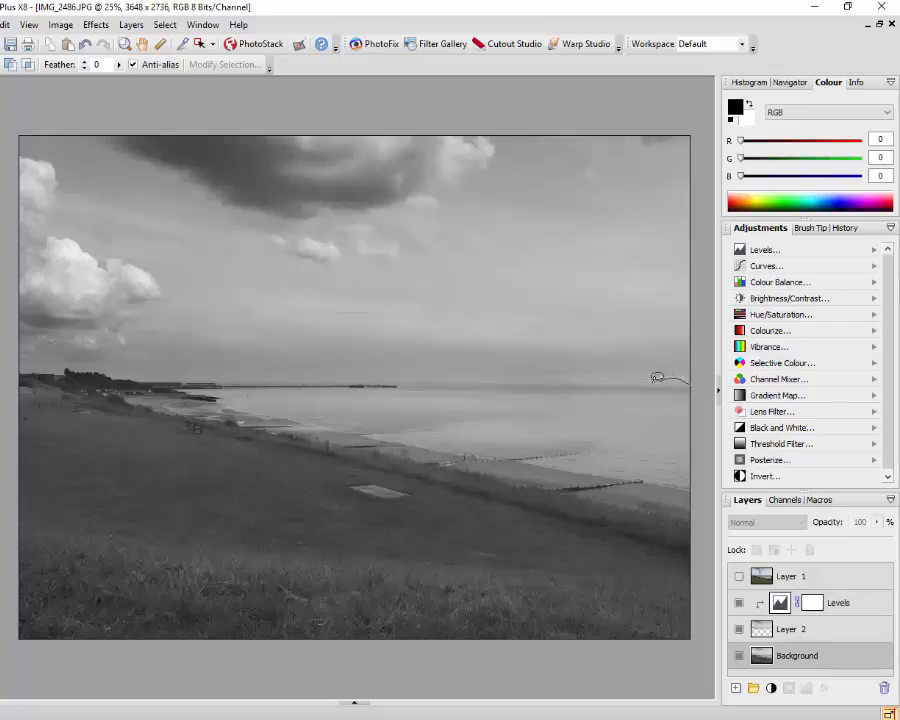
pyautogui.moveTo(656, 377)
pyautogui.mouseDown()
pyautogui.moveTo(145, 381)
pyautogui.moveTo(128, 390)
pyautogui.moveTo(206, 424)
pyautogui.moveTo(355, 449)
pyautogui.moveTo(508, 500)
pyautogui.moveTo(673, 535)
pyautogui.moveTo(700, 532)
pyautogui.moveTo(697, 377)
pyautogui.mouseUp()
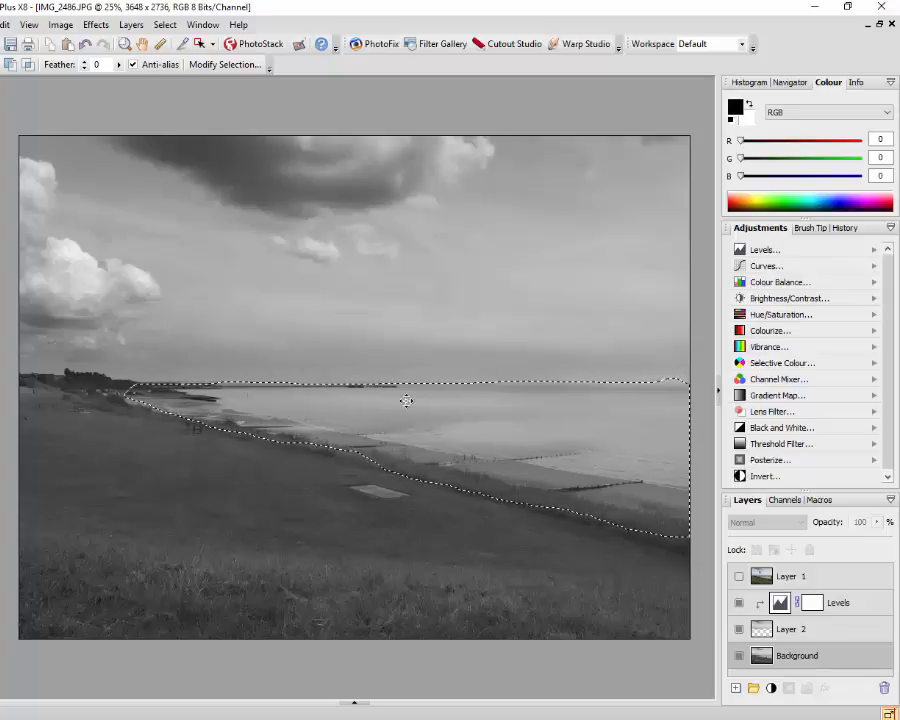
pyautogui.click(219, 68)
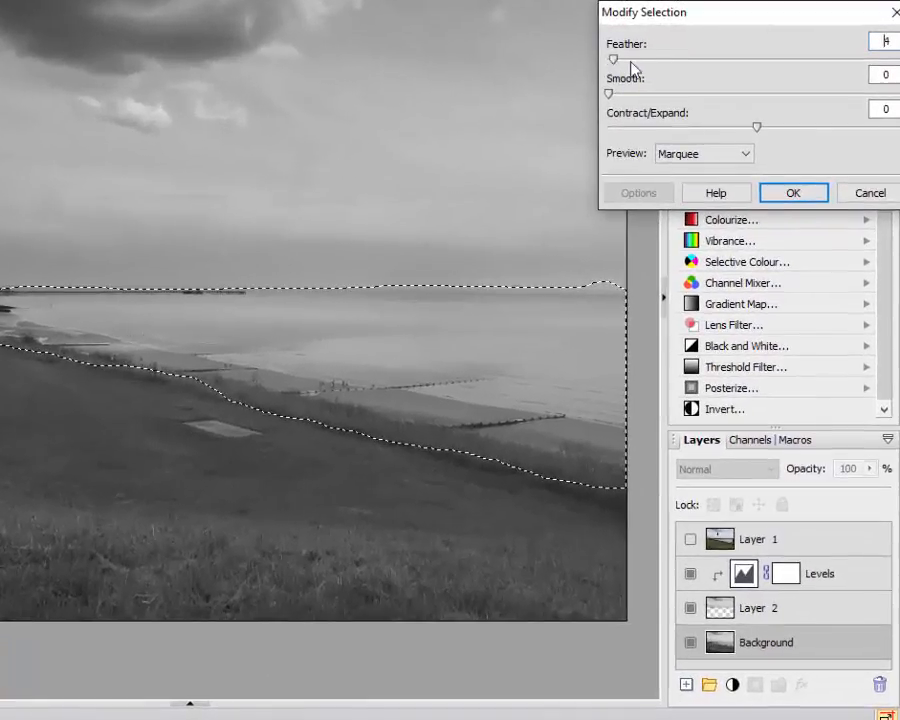
pyautogui.moveTo(649, 147); pyautogui.dragTo(777, 147)
pyautogui.moveTo(799, 68); pyautogui.dragTo(781, 68)
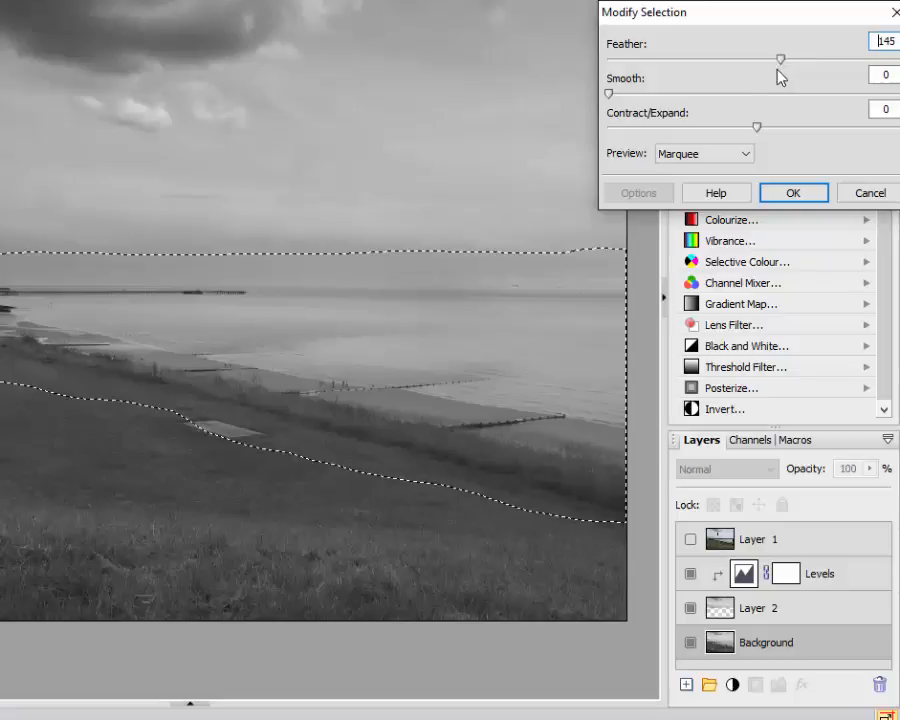
pyautogui.click(792, 193)
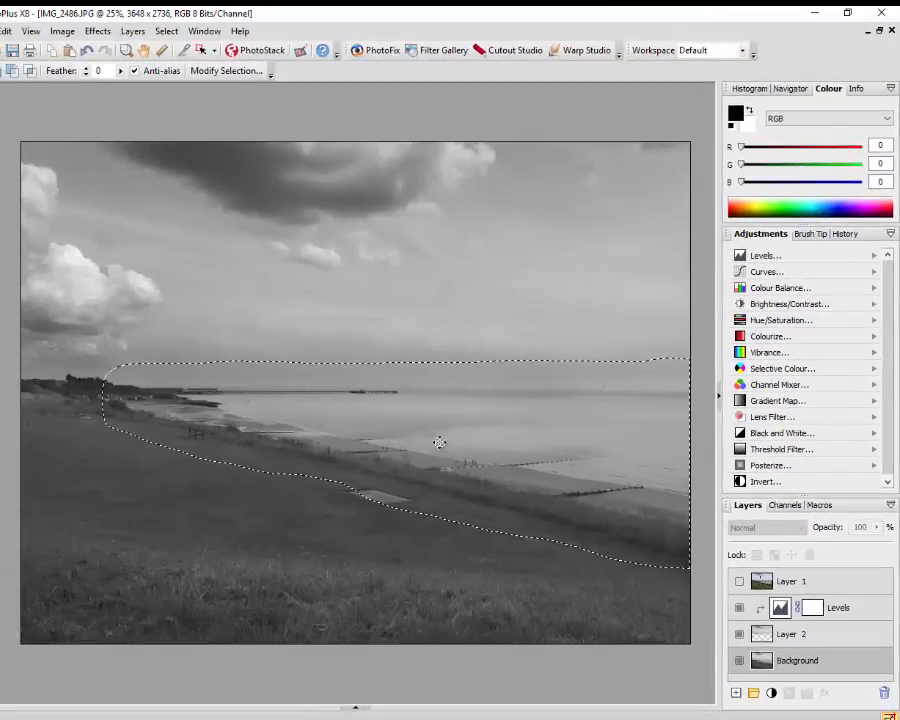
# Copy the feathered sea area to a new layer and inspect it by temporarily hiding Layer 2 and the Background.
pyautogui.hotkey('ctrl', 'shift', 'p')
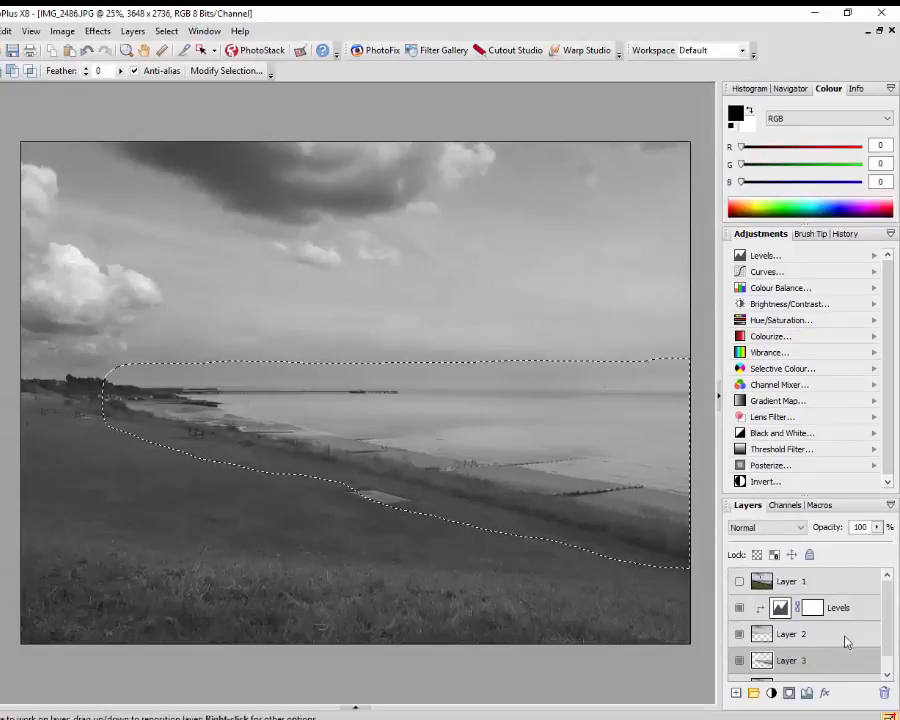
pyautogui.moveTo(886, 600); pyautogui.dragTo(892, 636)
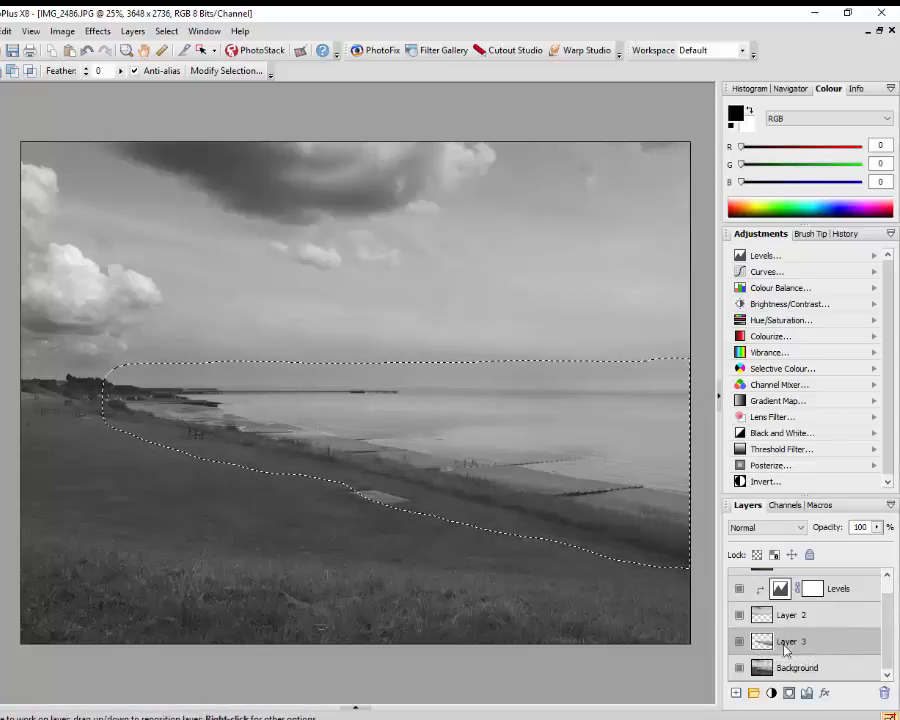
pyautogui.click(739, 615)
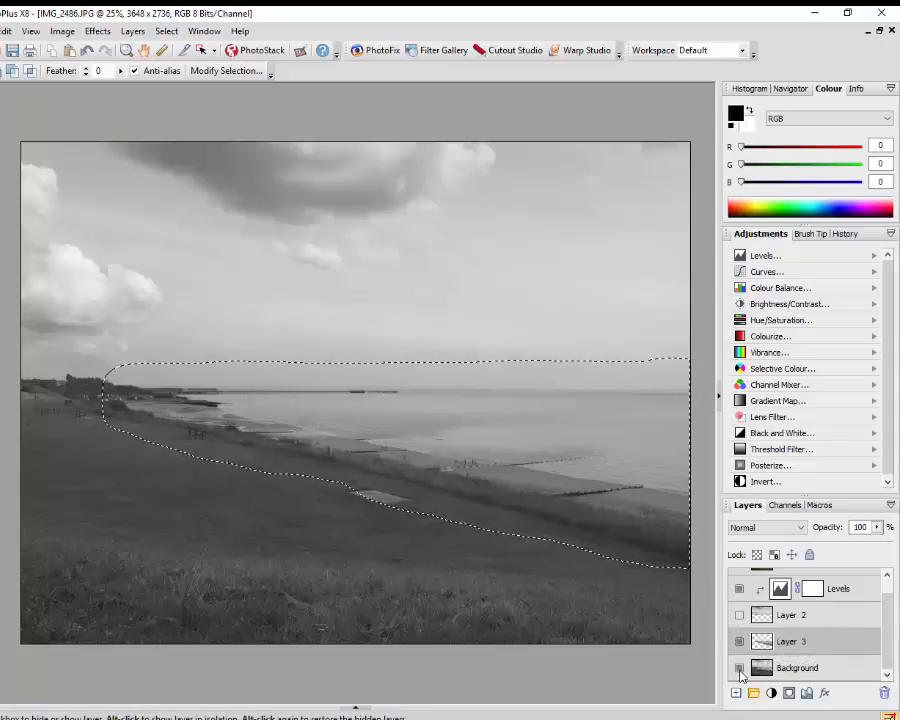
pyautogui.click(739, 668)
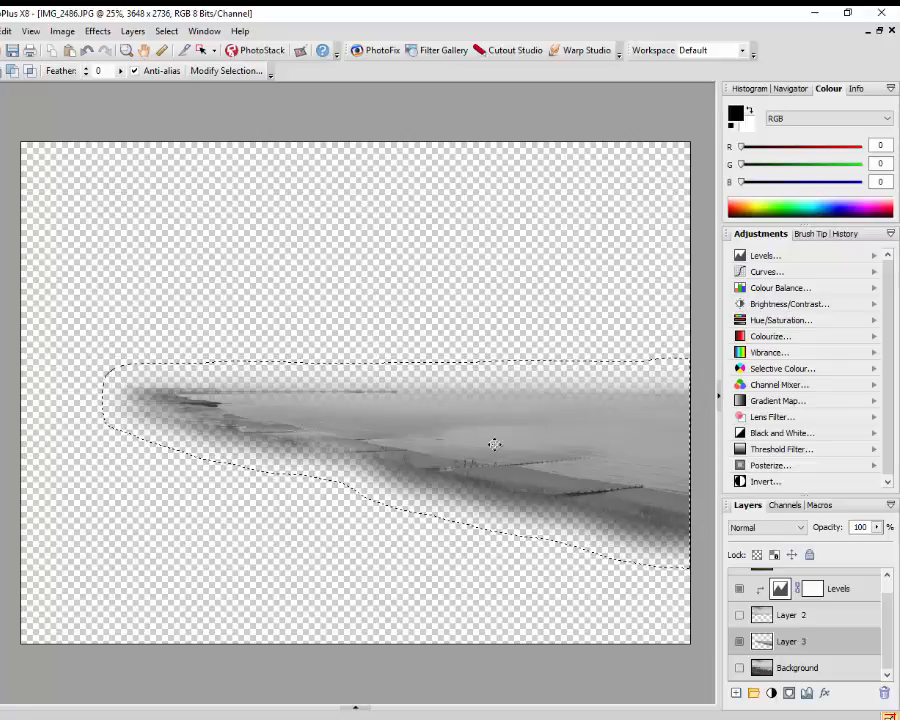
pyautogui.click(740, 617)
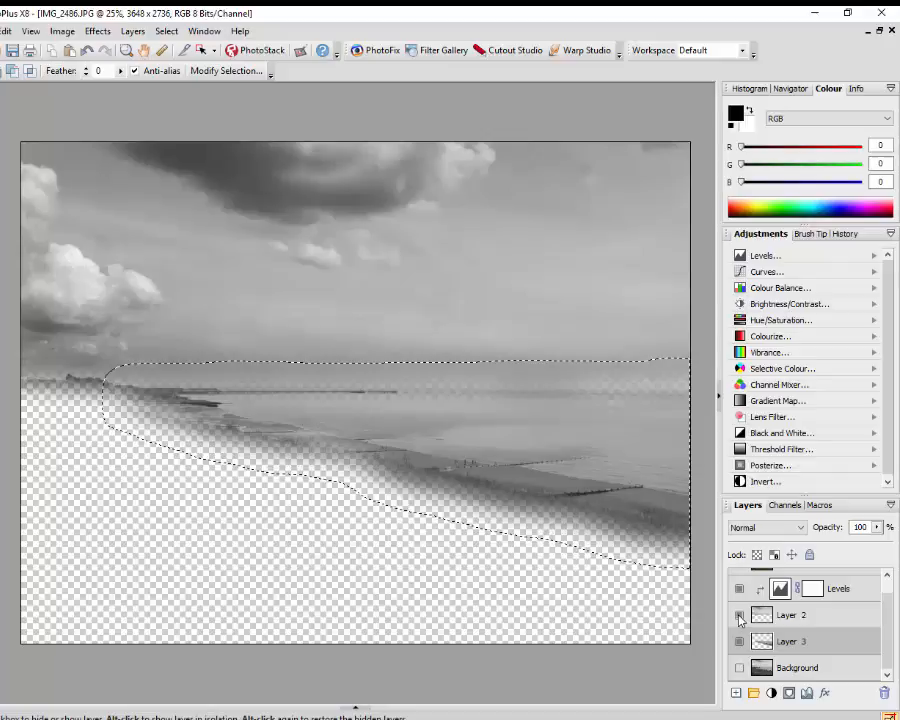
pyautogui.click(740, 669)
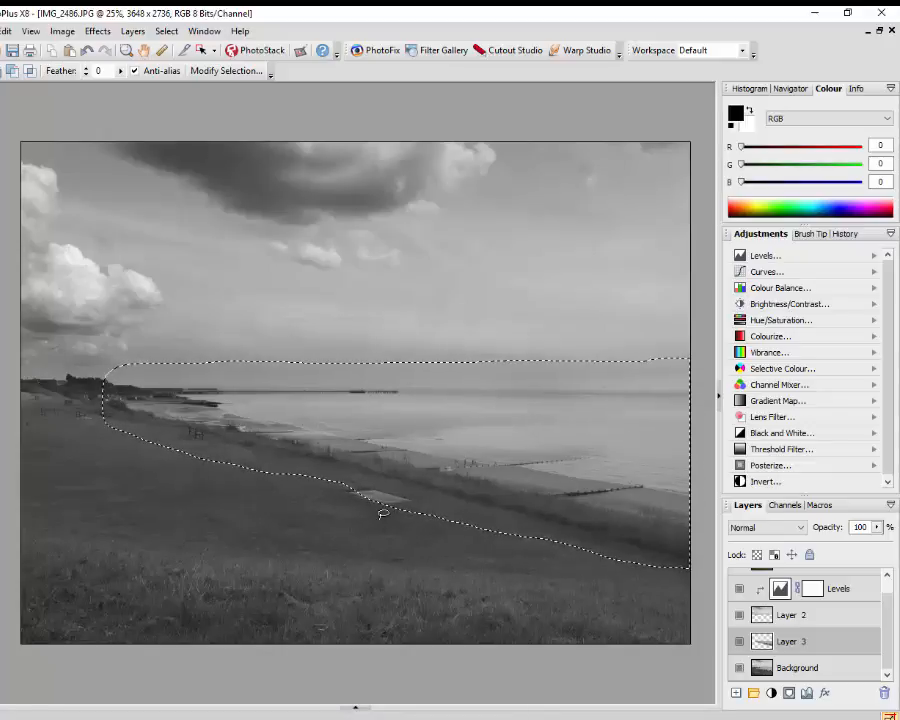
# Deselect the sea area and add a Levels adjustment layer clipped to the sea layer, Layer 3.
pyautogui.hotkey('ctrl', 'd')
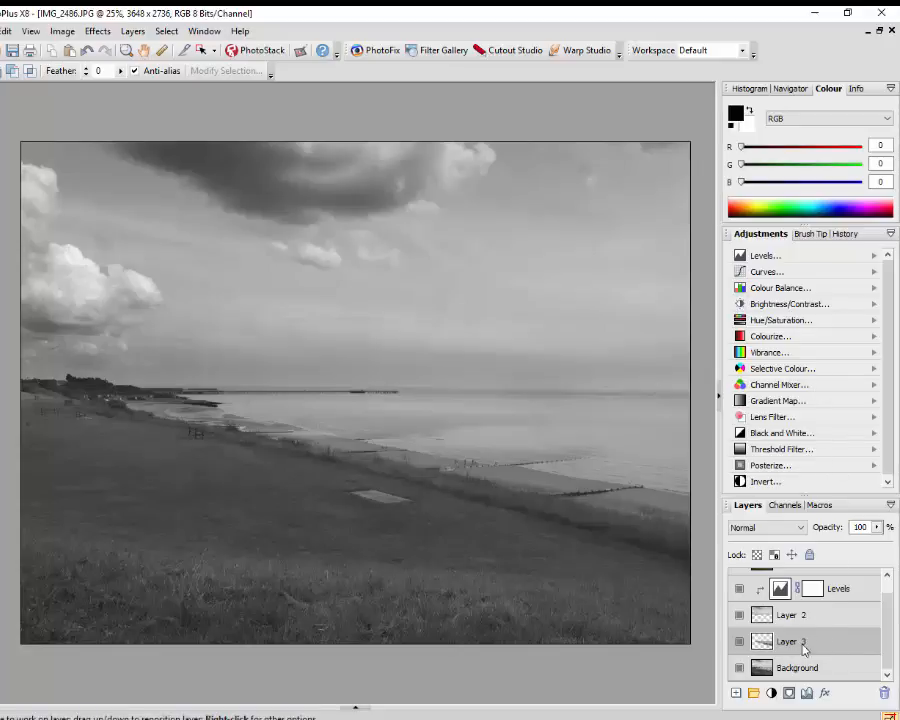
pyautogui.click(757, 262)
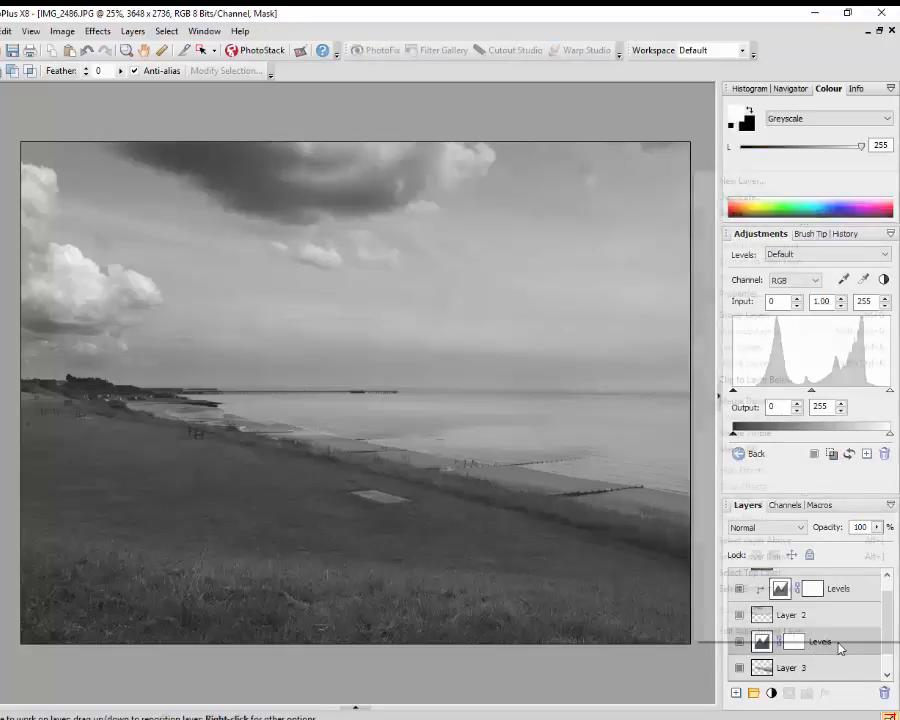
pyautogui.rightClick(838, 645)
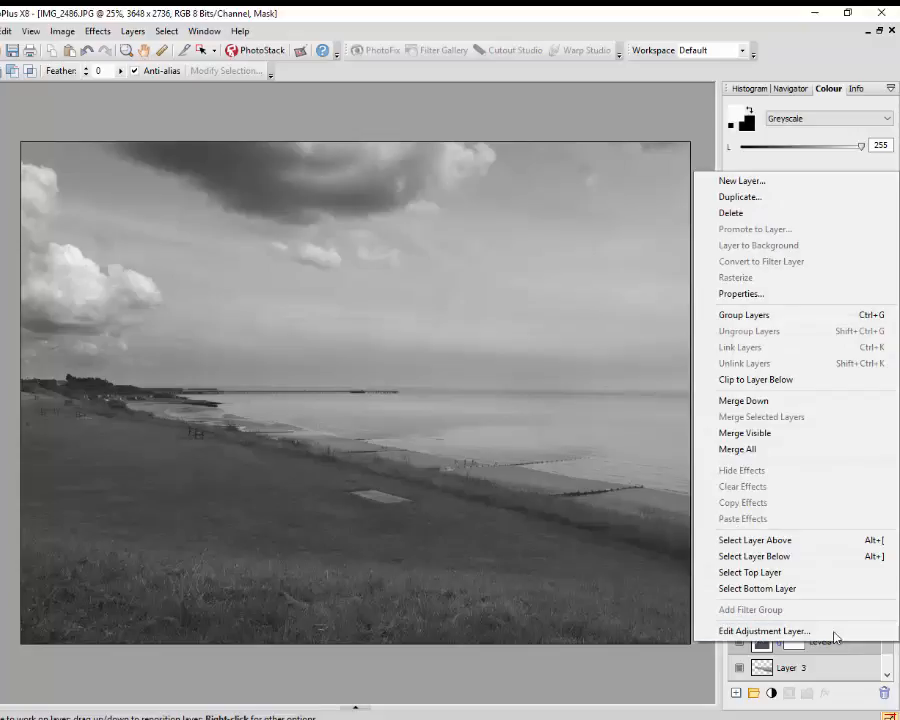
pyautogui.click(758, 380)
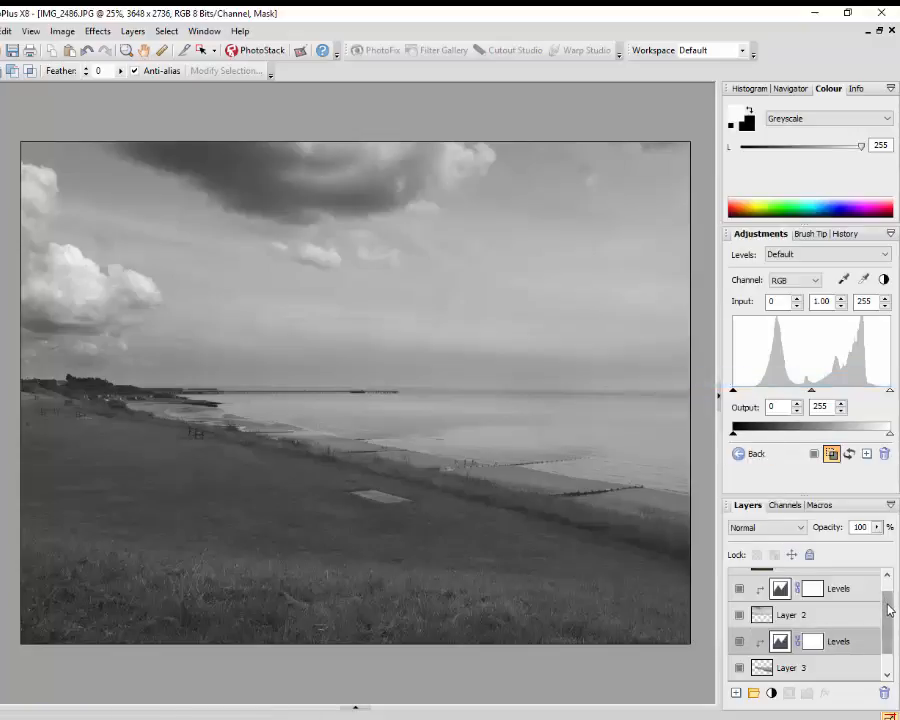
pyautogui.moveTo(888, 608); pyautogui.dragTo(889, 616)
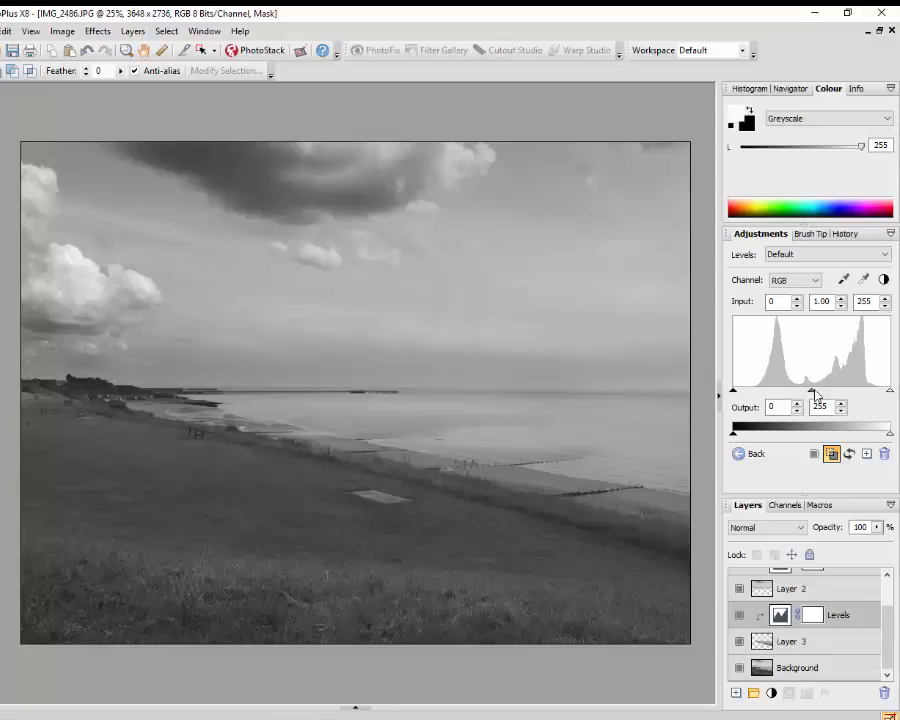
# Set the sea's Levels inputs to 41 for shadows, 0.637 for midtones and 237 for highlights.
pyautogui.moveTo(813, 395); pyautogui.dragTo(828, 395)
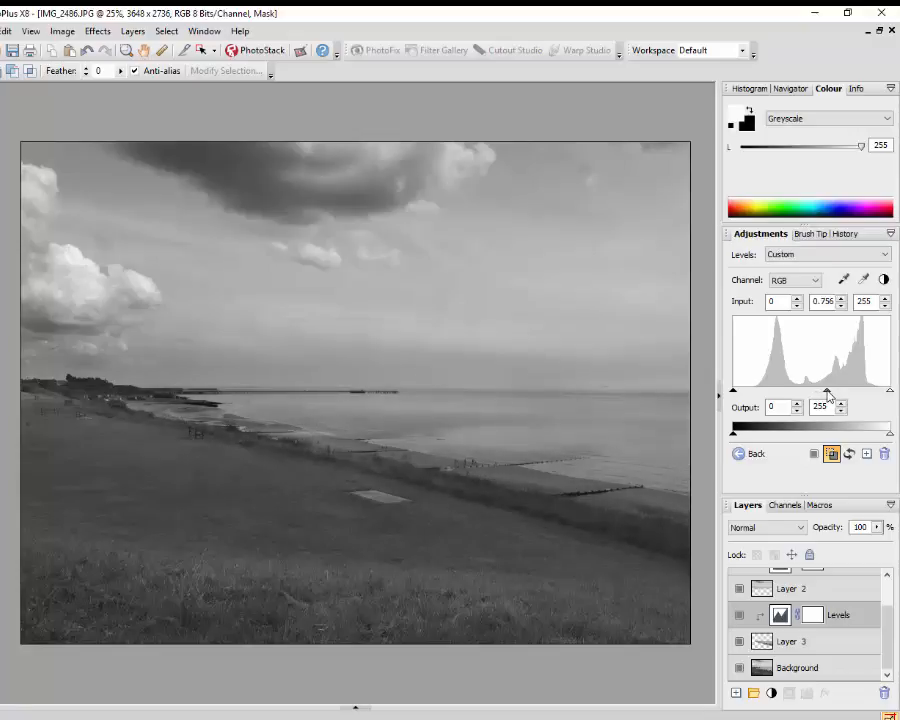
pyautogui.moveTo(829, 395); pyautogui.dragTo(830, 395)
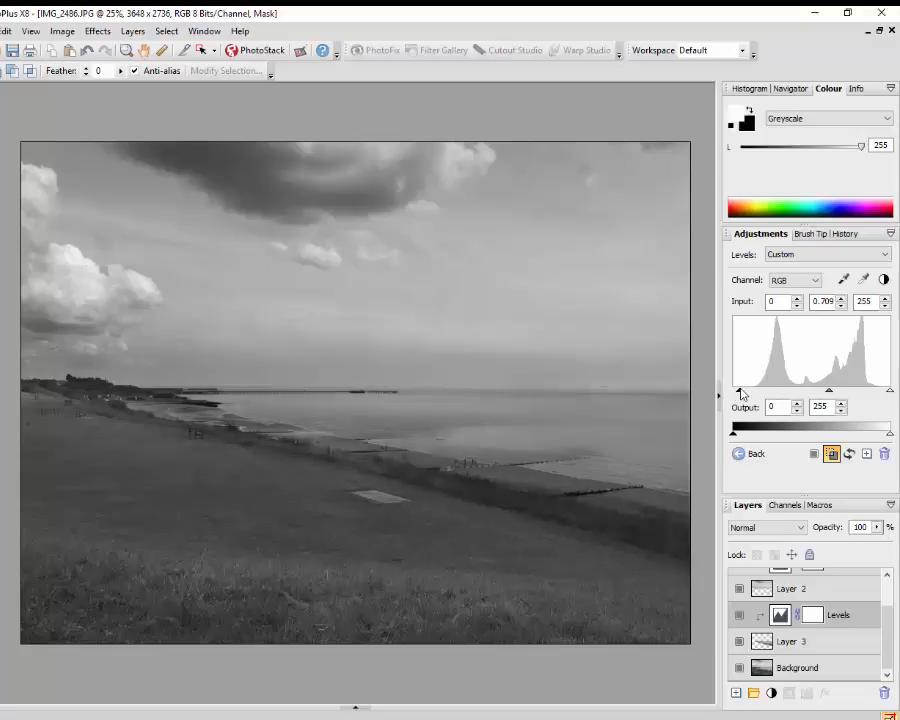
pyautogui.moveTo(734, 395); pyautogui.dragTo(760, 395)
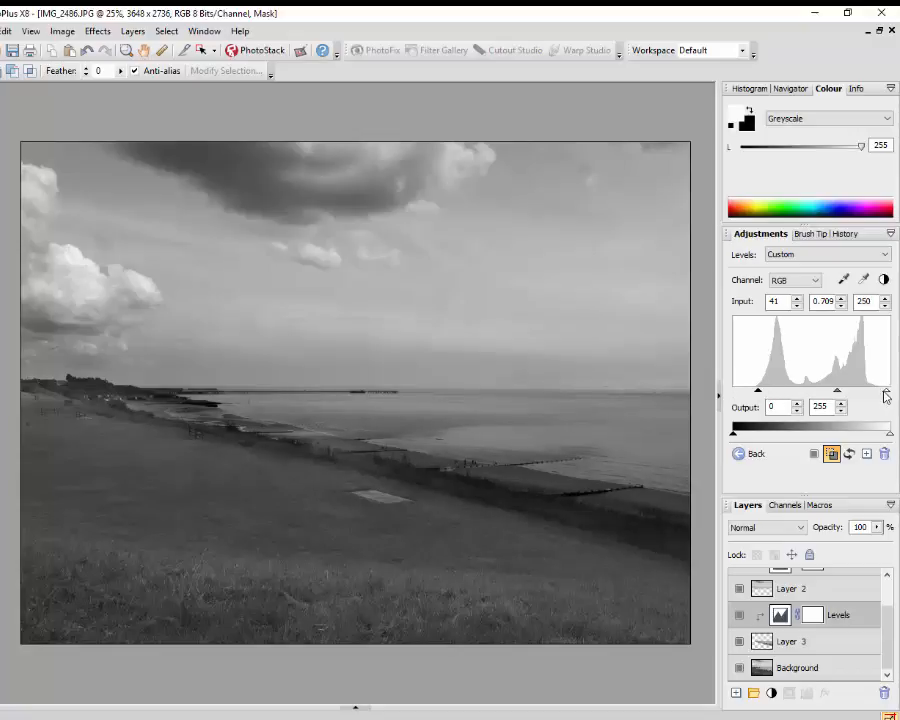
pyautogui.moveTo(884, 396); pyautogui.dragTo(881, 396)
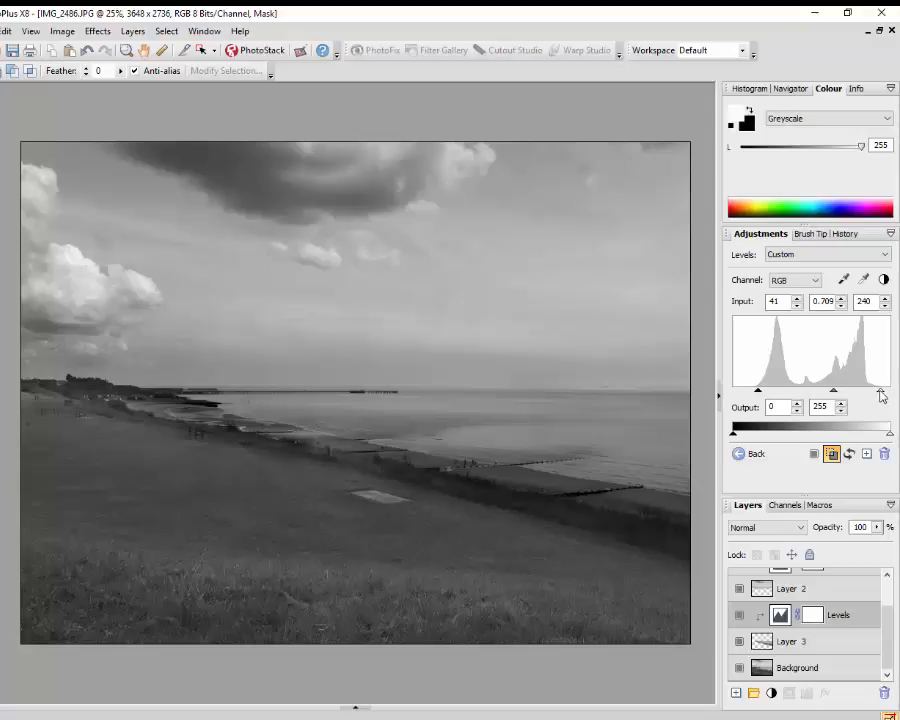
pyautogui.moveTo(881, 396); pyautogui.dragTo(868, 399)
pyautogui.moveTo(834, 395)
pyautogui.mouseDown()
pyautogui.moveTo(806, 395)
pyautogui.moveTo(840, 402)
pyautogui.moveTo(793, 396)
pyautogui.moveTo(837, 396)
pyautogui.mouseUp()
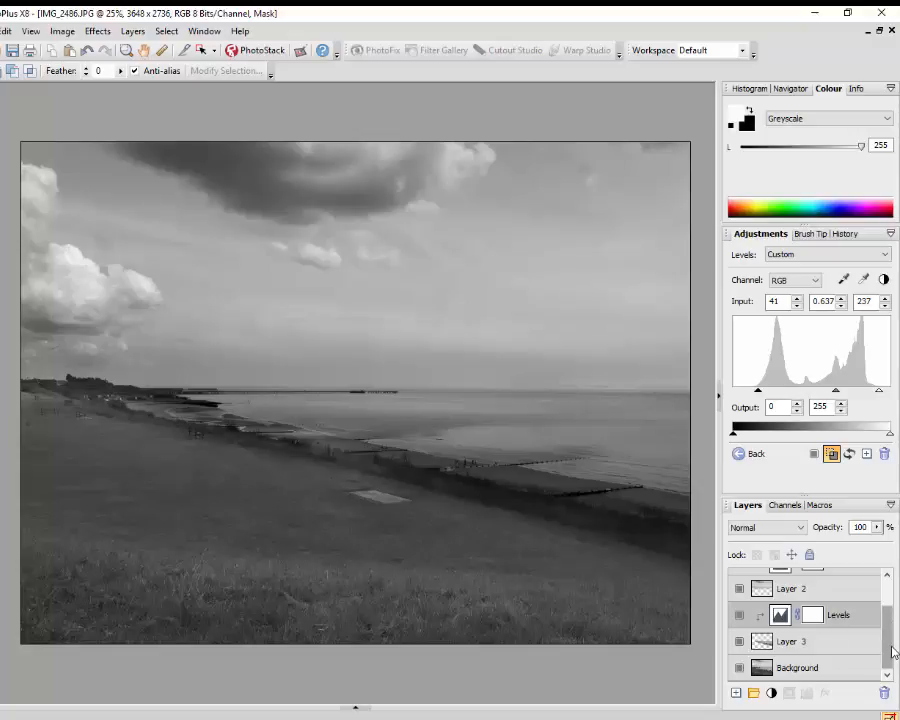
# Outline the grassy foreground freehand on the Background layer and feather the selection by 153 using the Overlay preview.
pyautogui.click(833, 668)
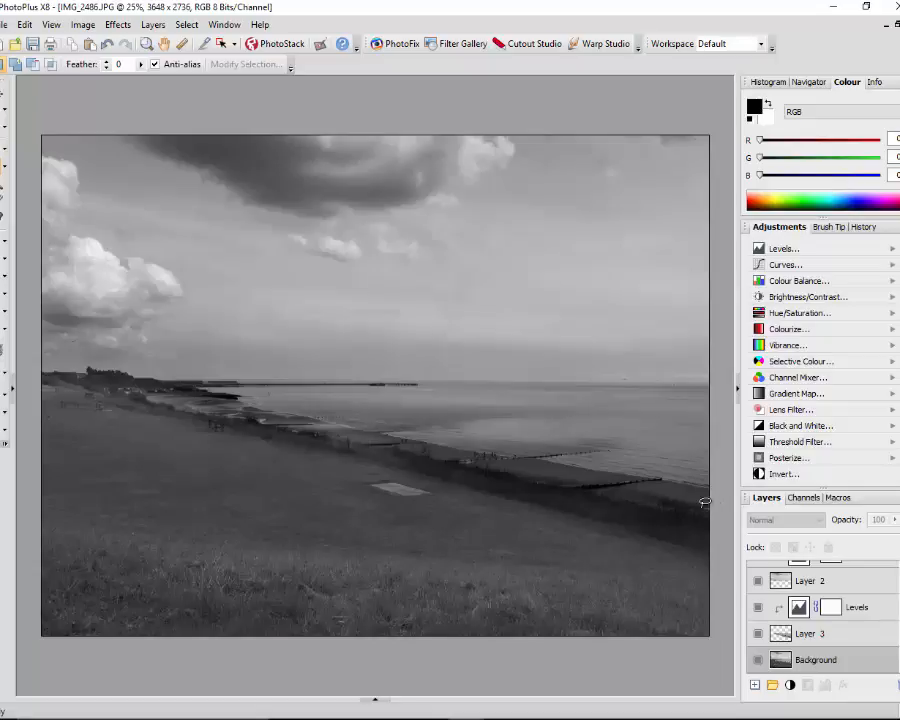
pyautogui.moveTo(705, 502)
pyautogui.mouseDown()
pyautogui.moveTo(128, 370)
pyautogui.moveTo(36, 370)
pyautogui.moveTo(28, 408)
pyautogui.moveTo(42, 646)
pyautogui.moveTo(164, 662)
pyautogui.moveTo(484, 665)
pyautogui.moveTo(714, 654)
pyautogui.moveTo(723, 620)
pyautogui.moveTo(719, 497)
pyautogui.mouseUp()
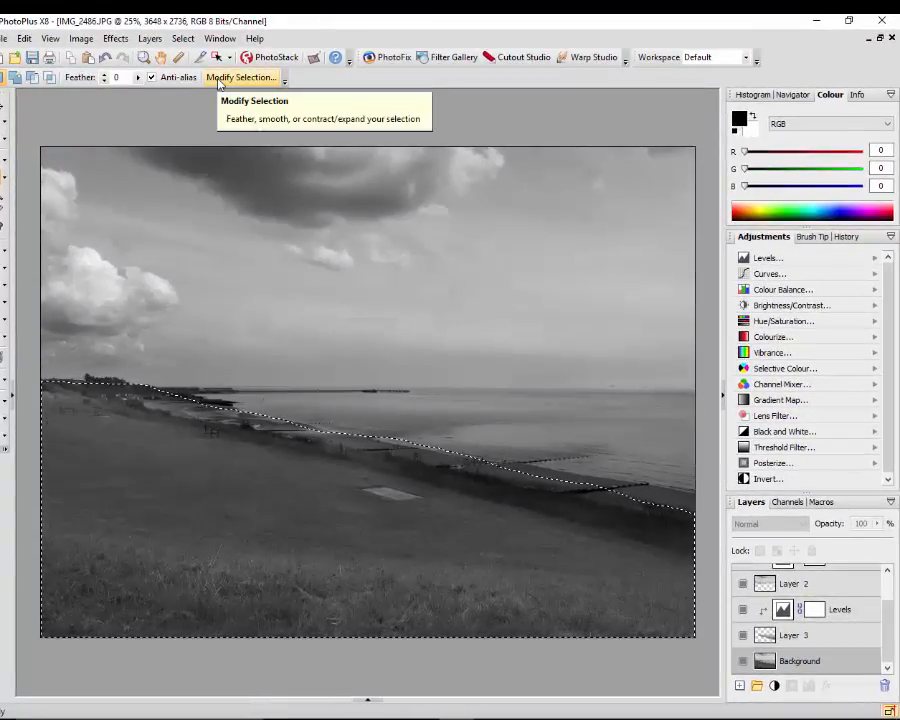
pyautogui.click(221, 78)
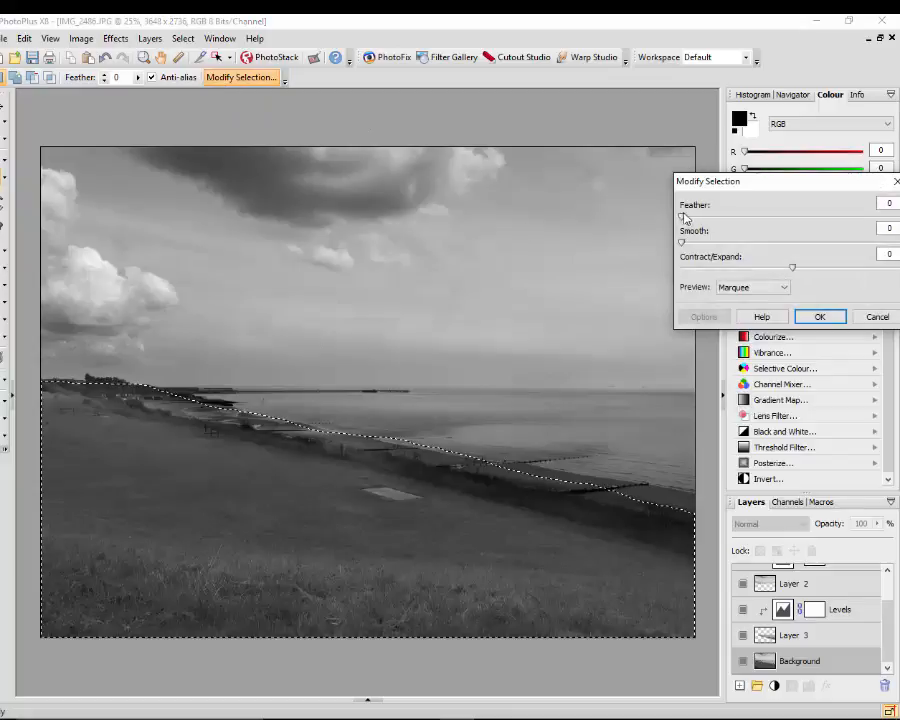
pyautogui.click(783, 287)
pyautogui.click(769, 310)
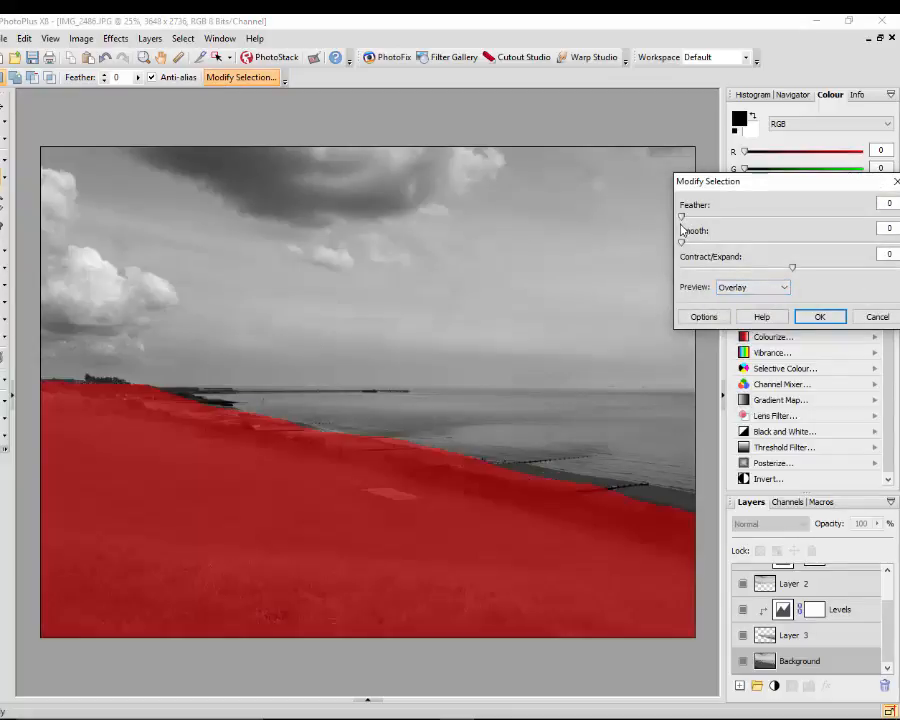
pyautogui.moveTo(683, 228); pyautogui.dragTo(818, 232)
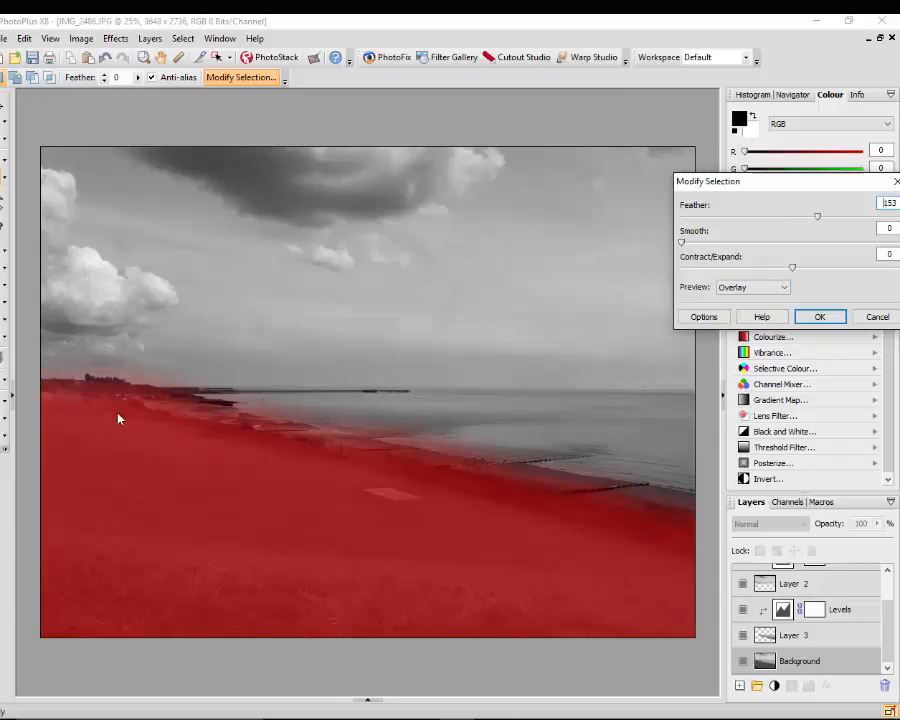
pyautogui.click(828, 318)
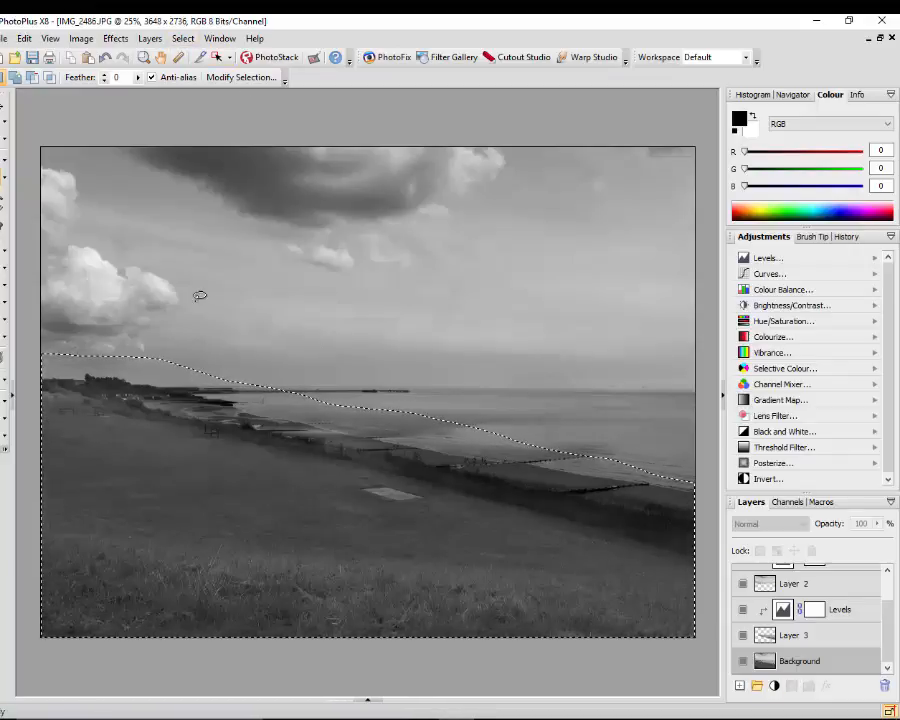
# Copy the feathered grass area to a new layer and remove the selection.
pyautogui.hotkey('ctrl', 'j')
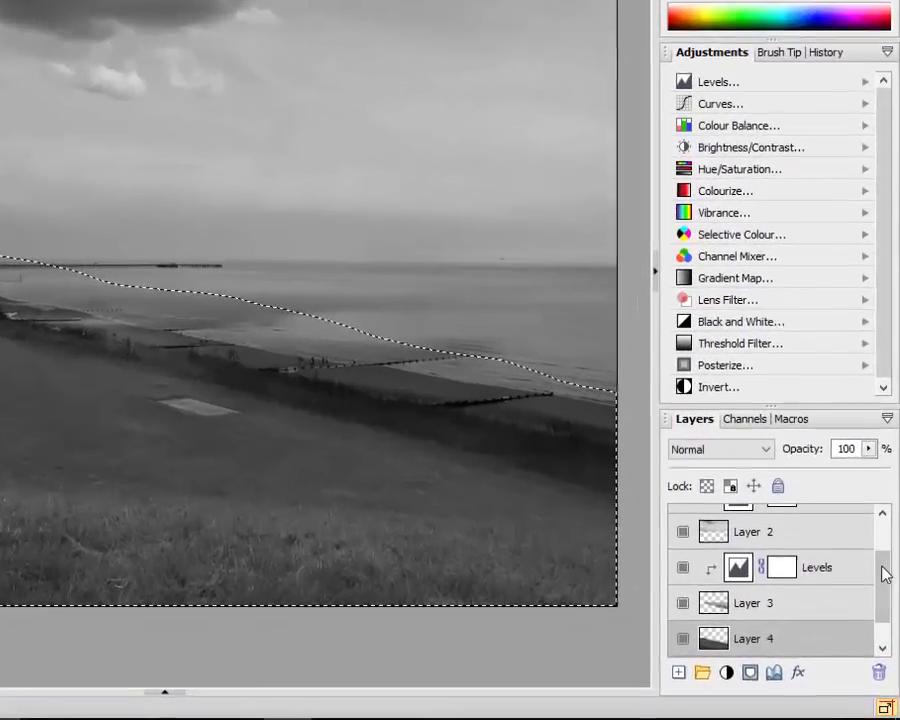
pyautogui.moveTo(885, 591); pyautogui.dragTo(896, 622)
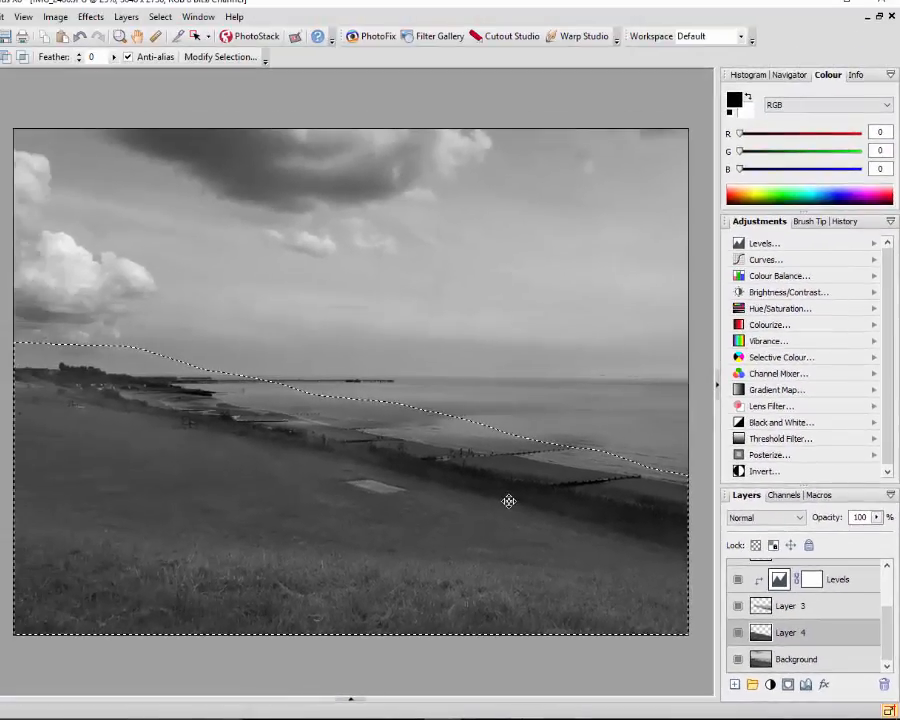
pyautogui.hotkey('ctrl', 'd')
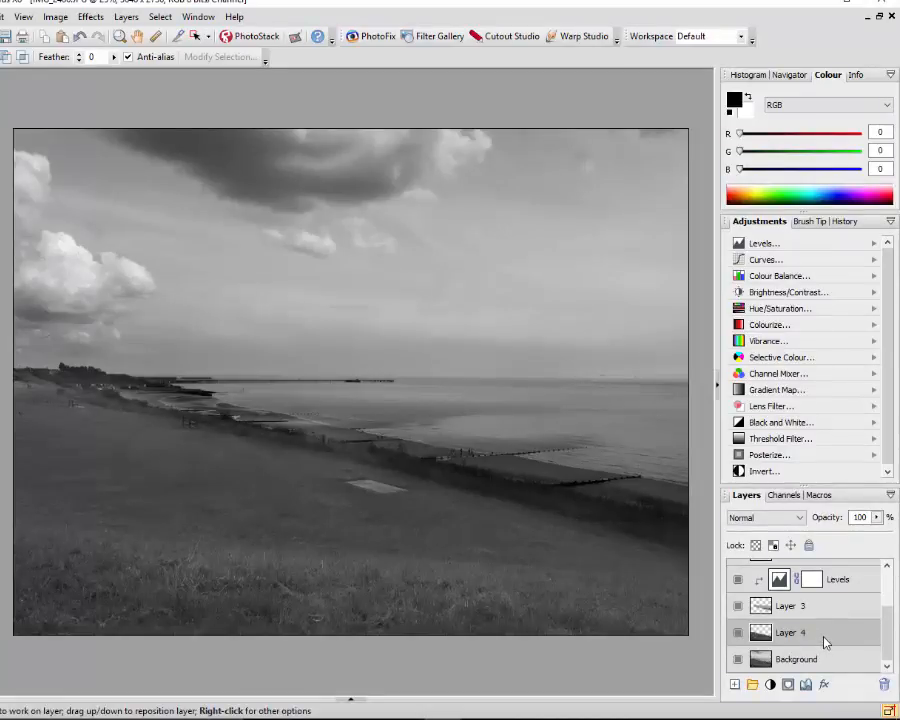
# Add a Levels adjustment layer above the grass layer, Layer 4, and clip it to that layer.
pyautogui.click(767, 244)
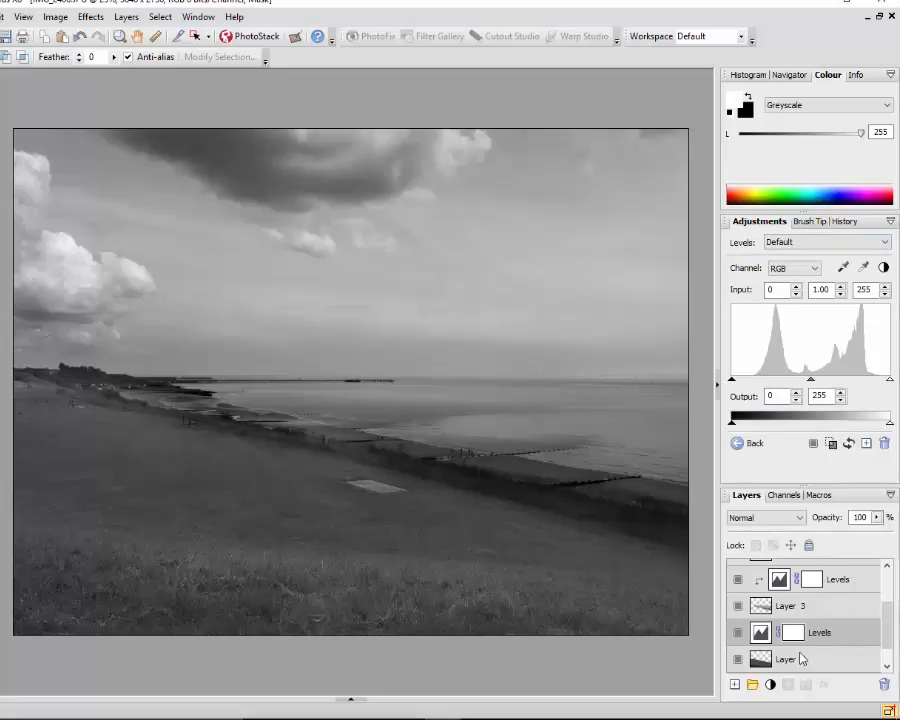
pyautogui.rightClick(852, 637)
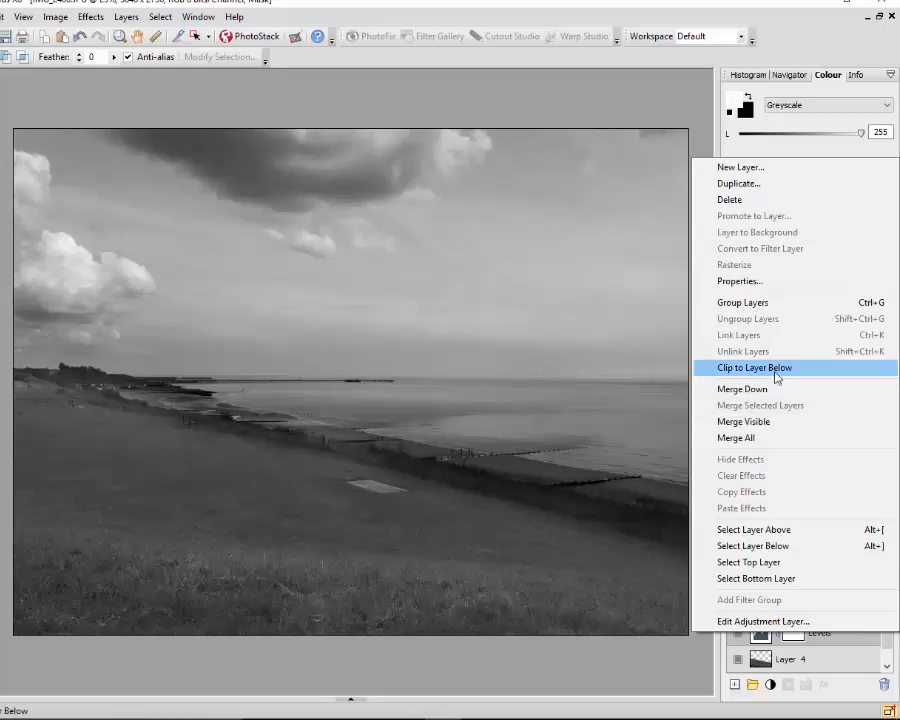
pyautogui.click(776, 375)
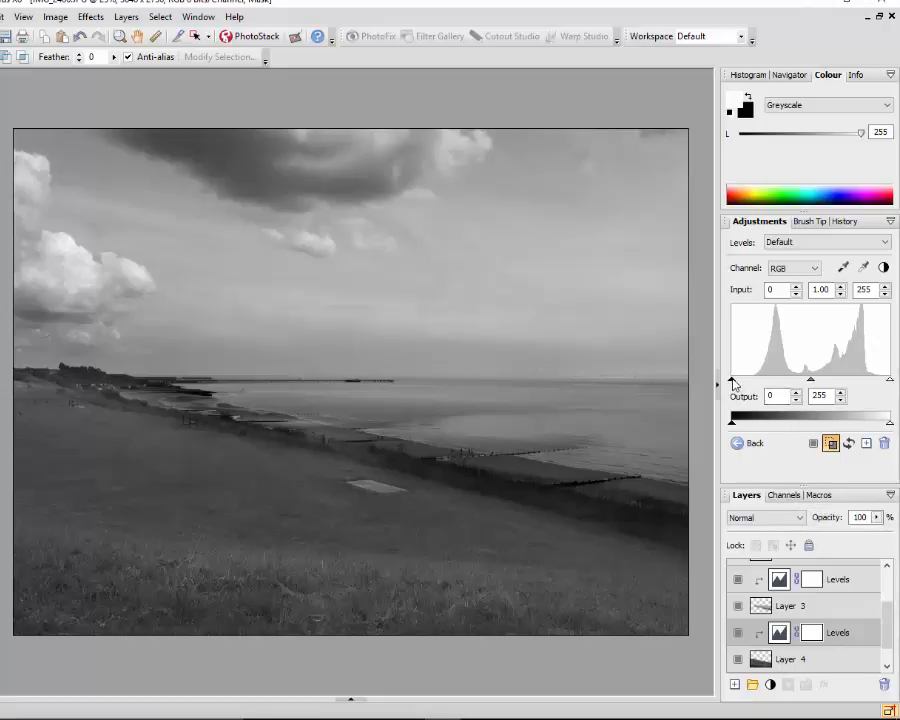
# Set the grass Levels shadow input to 37, lower the highlight input and shift the midtone input to brighten the grass.
pyautogui.moveTo(737, 383); pyautogui.dragTo(754, 383)
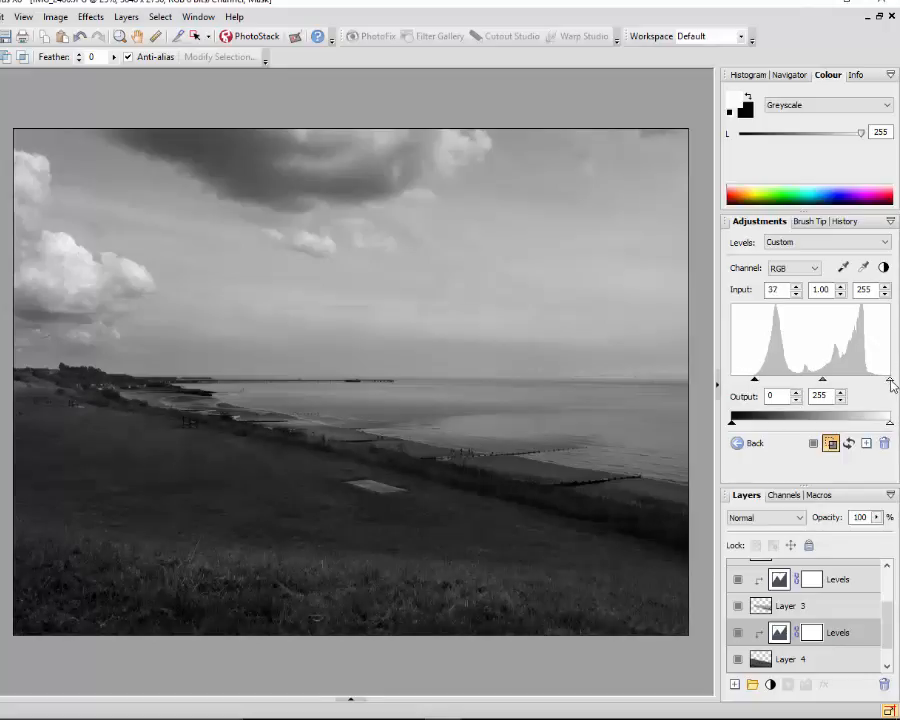
pyautogui.moveTo(891, 385); pyautogui.dragTo(880, 386)
pyautogui.moveTo(818, 383); pyautogui.dragTo(794, 381)
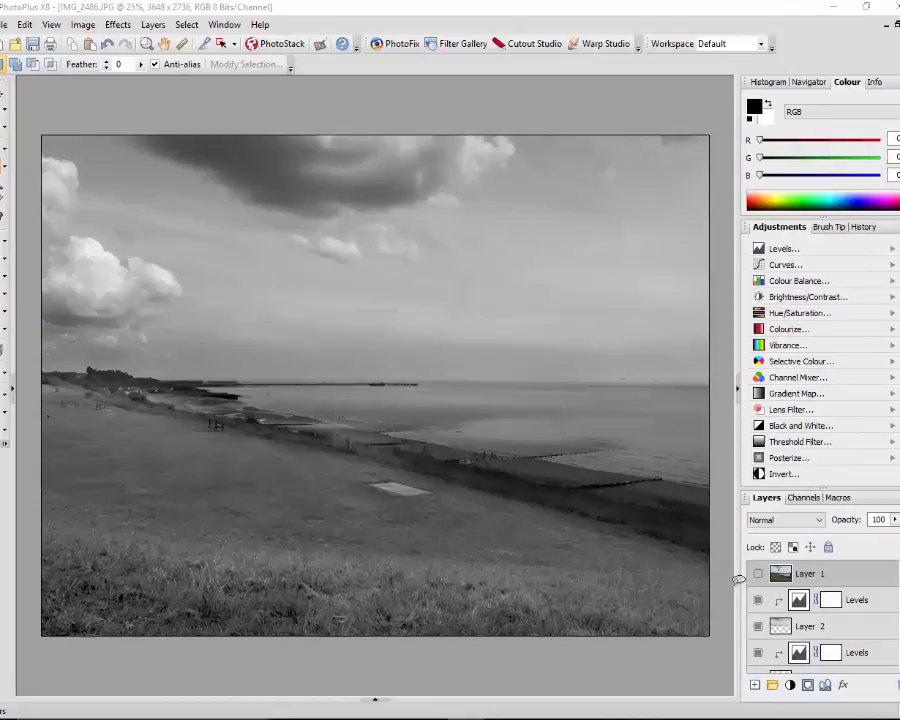
# Duplicate the Background layer as Background Copy and move the copy to the top of the layer stack.
pyautogui.scroll(-3, 820, 615)
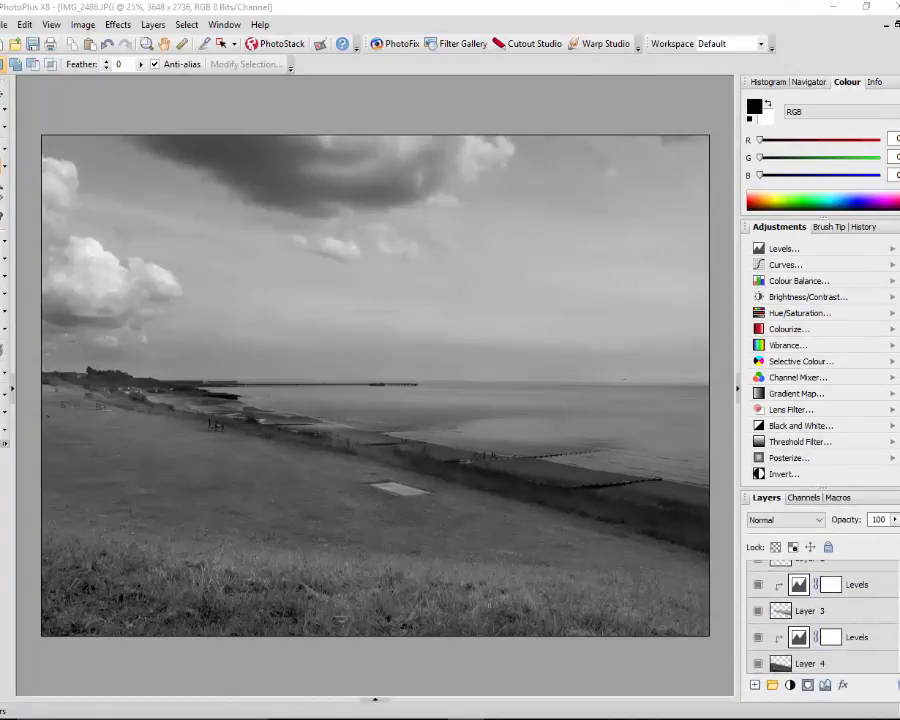
pyautogui.click(834, 662)
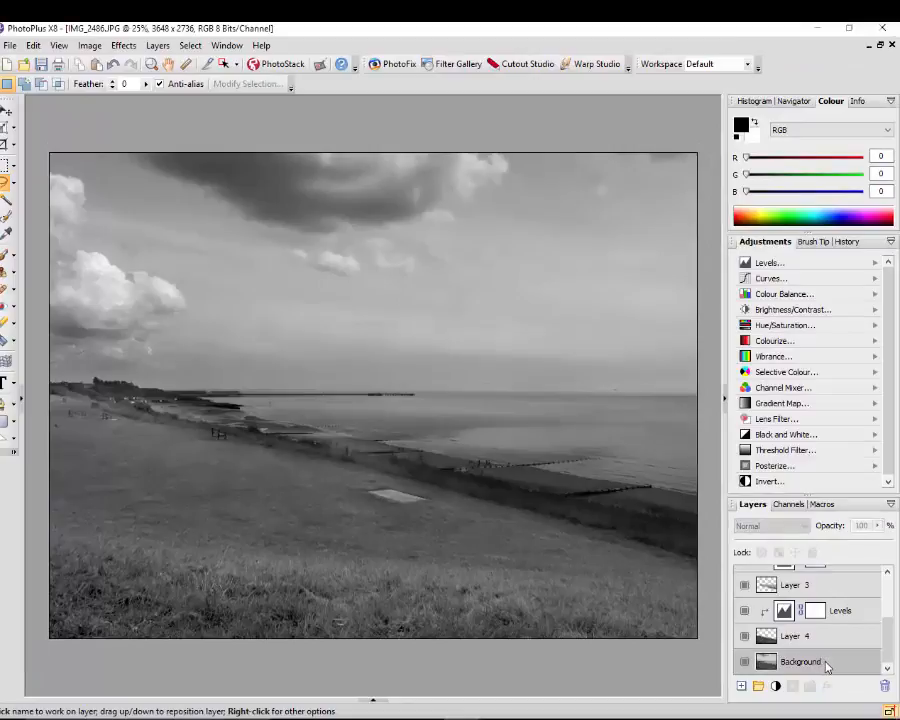
pyautogui.rightClick(820, 664)
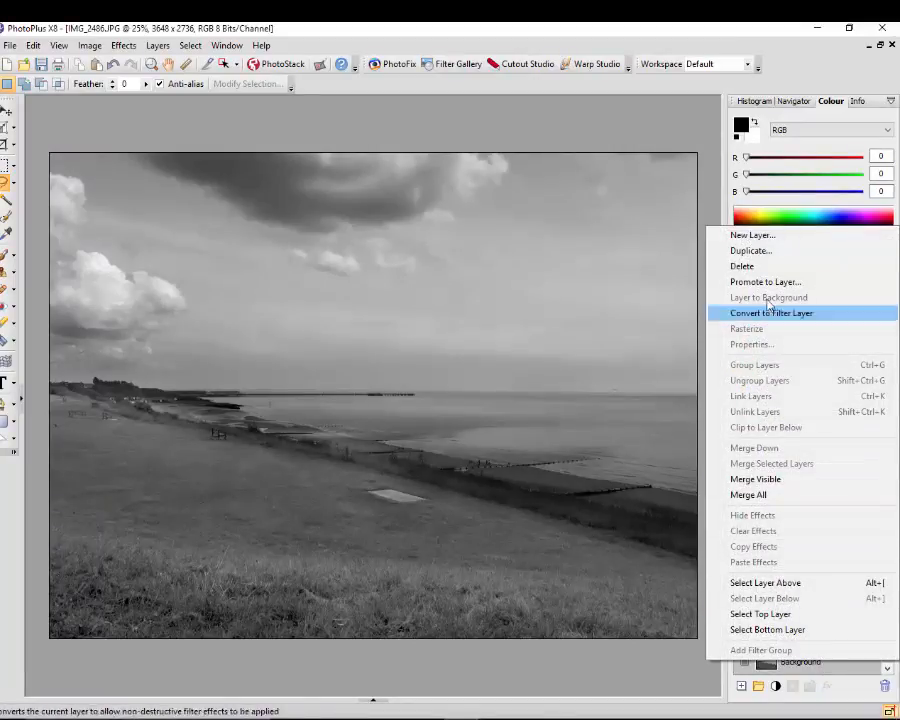
pyautogui.click(761, 258)
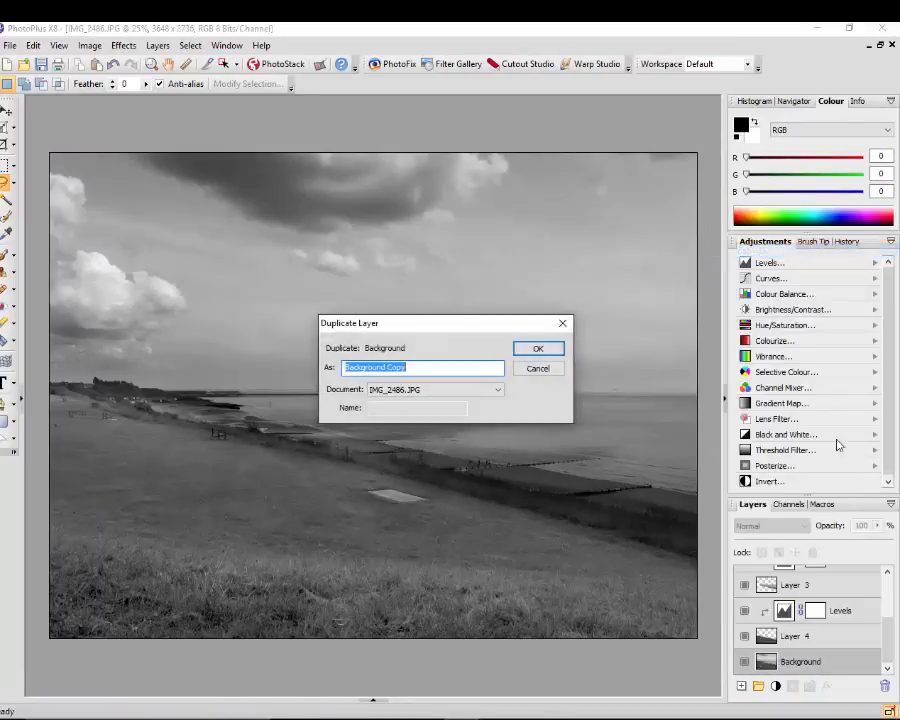
pyautogui.click(539, 348)
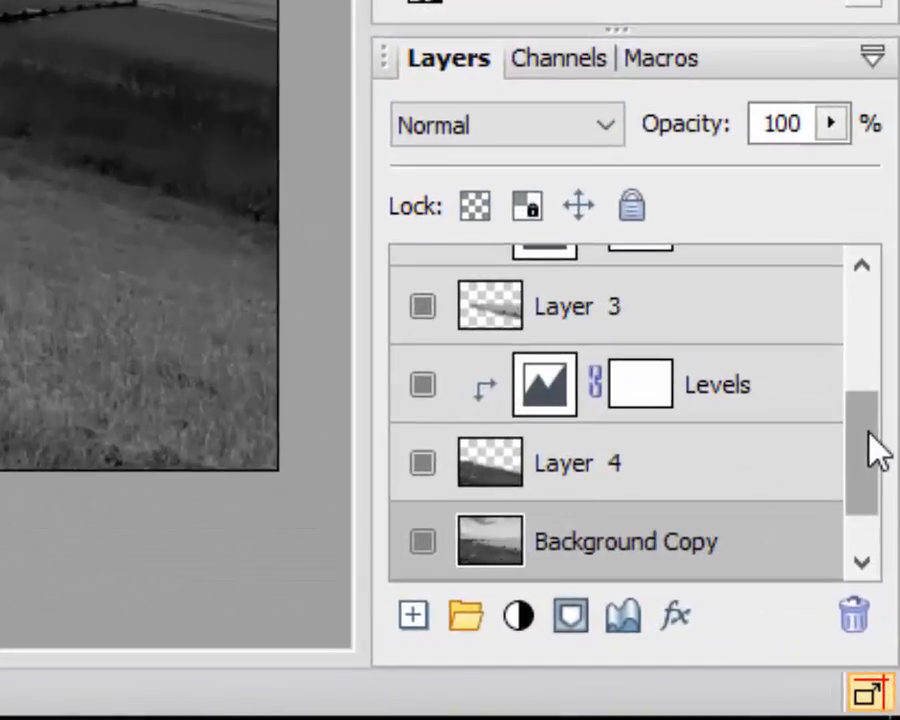
pyautogui.moveTo(879, 556); pyautogui.dragTo(880, 581)
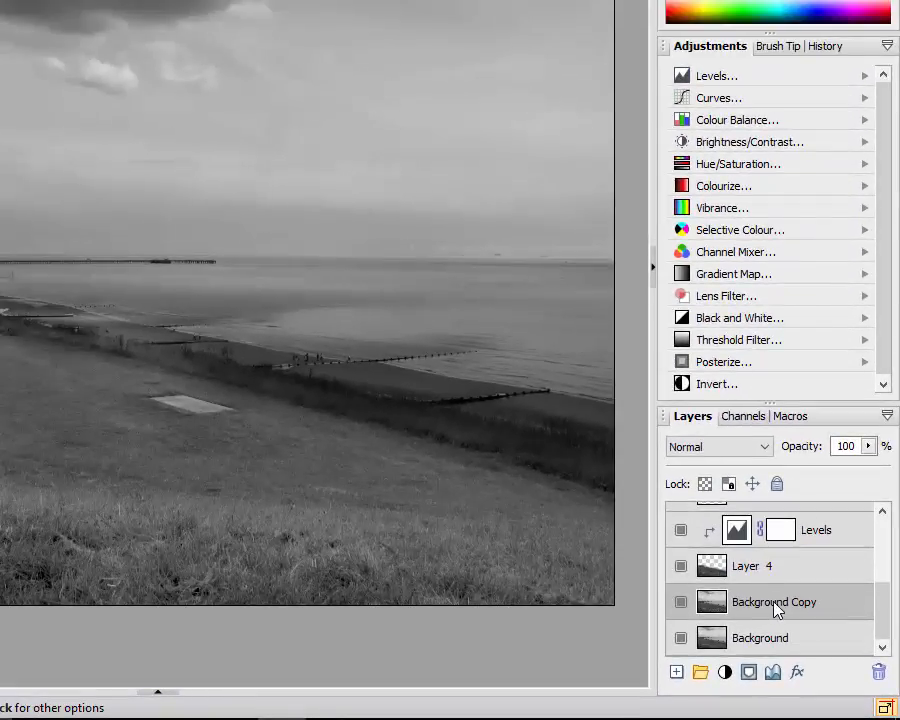
pyautogui.moveTo(773, 607); pyautogui.dragTo(783, 516)
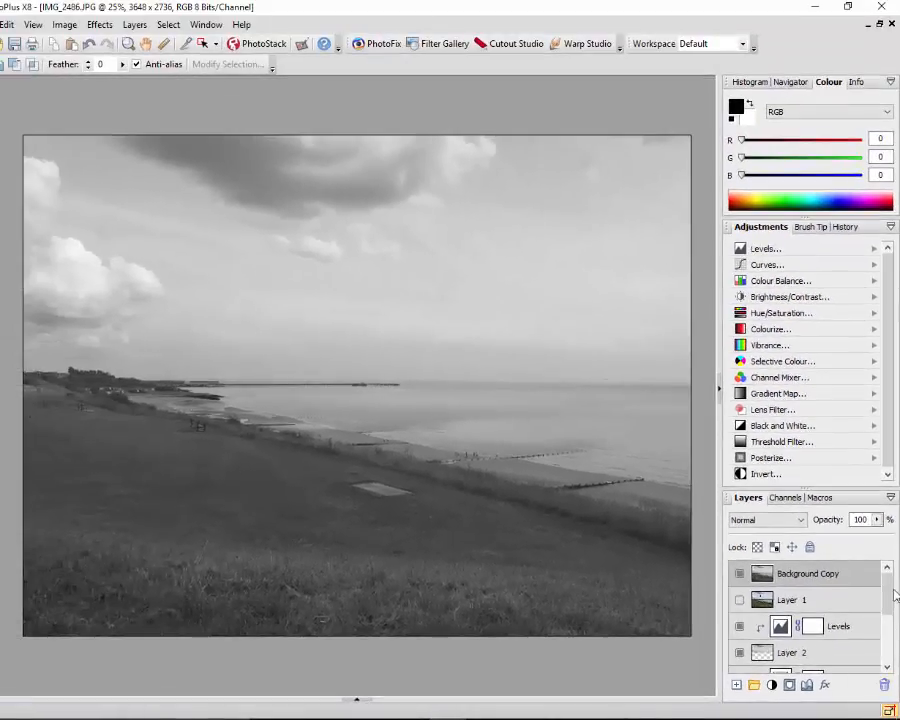
# Toggle the visibility of Background Copy to compare the original with the adjusted image, leaving the copy hidden.
pyautogui.click(740, 575)
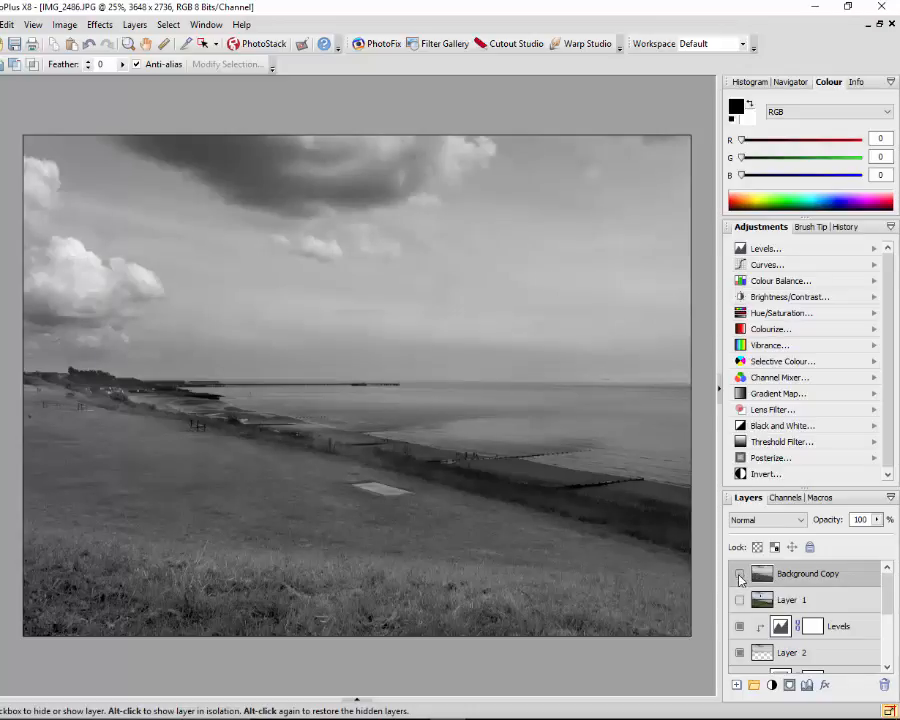
pyautogui.click(740, 577)
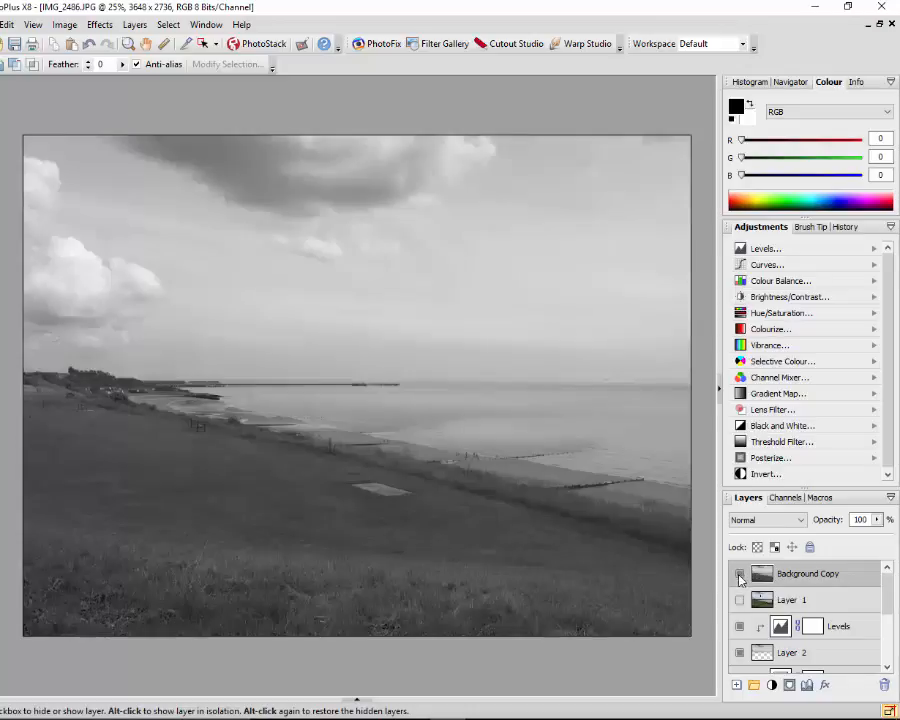
pyautogui.click(740, 577)
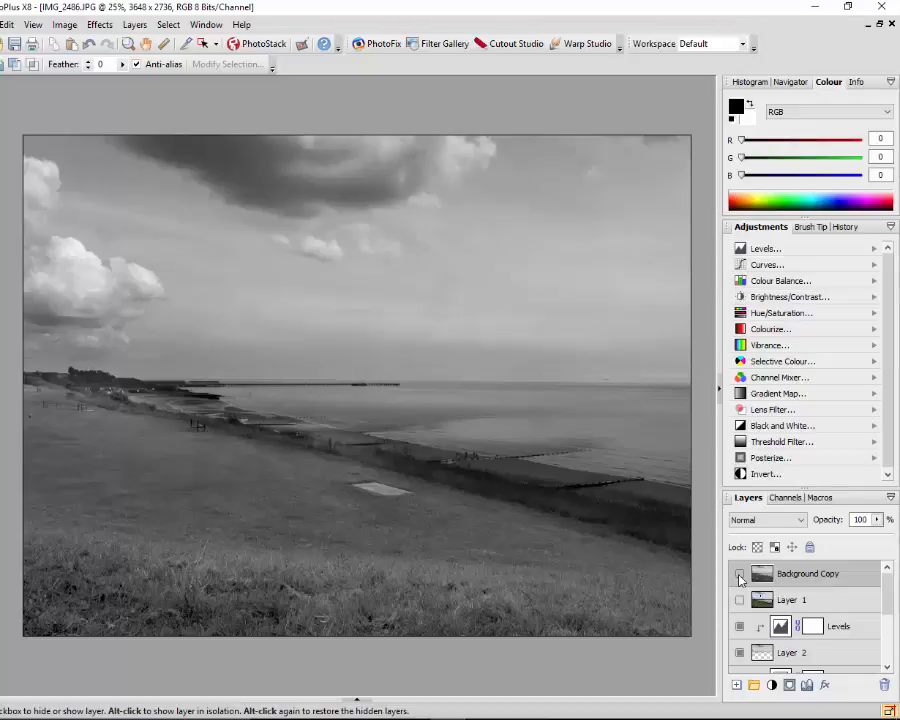
pyautogui.click(740, 577)
pyautogui.click(740, 577)
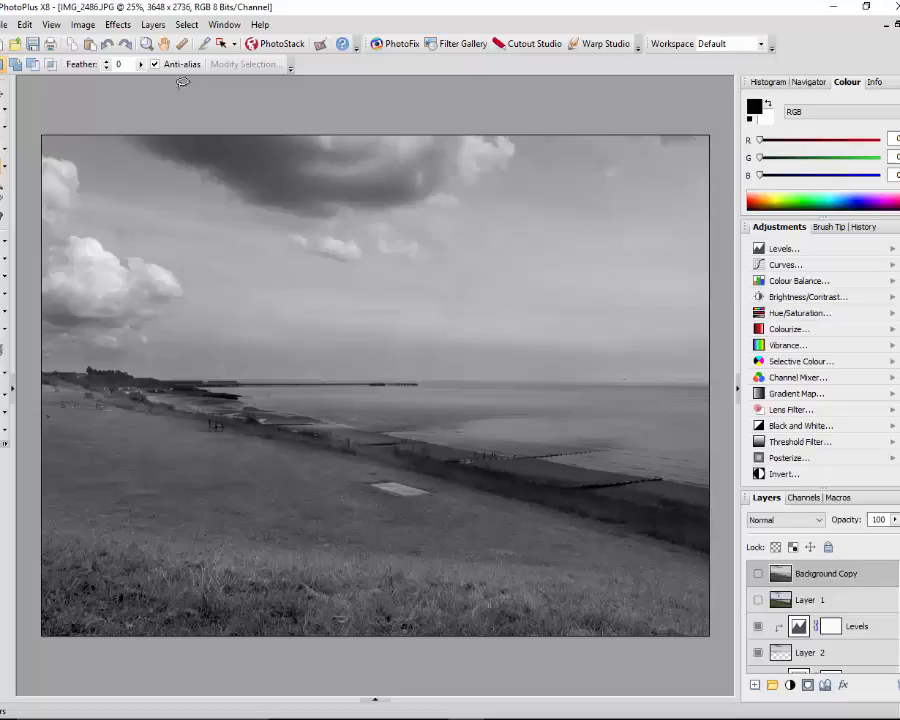
# Merge all layers into a single Background layer.
pyautogui.click(153, 25)
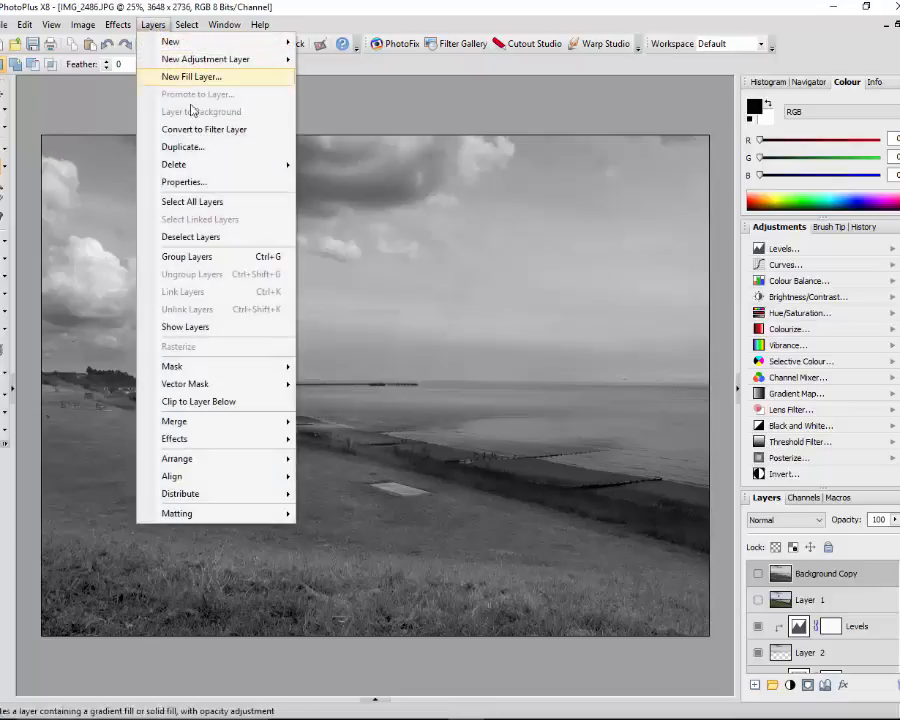
pyautogui.moveTo(241, 425)
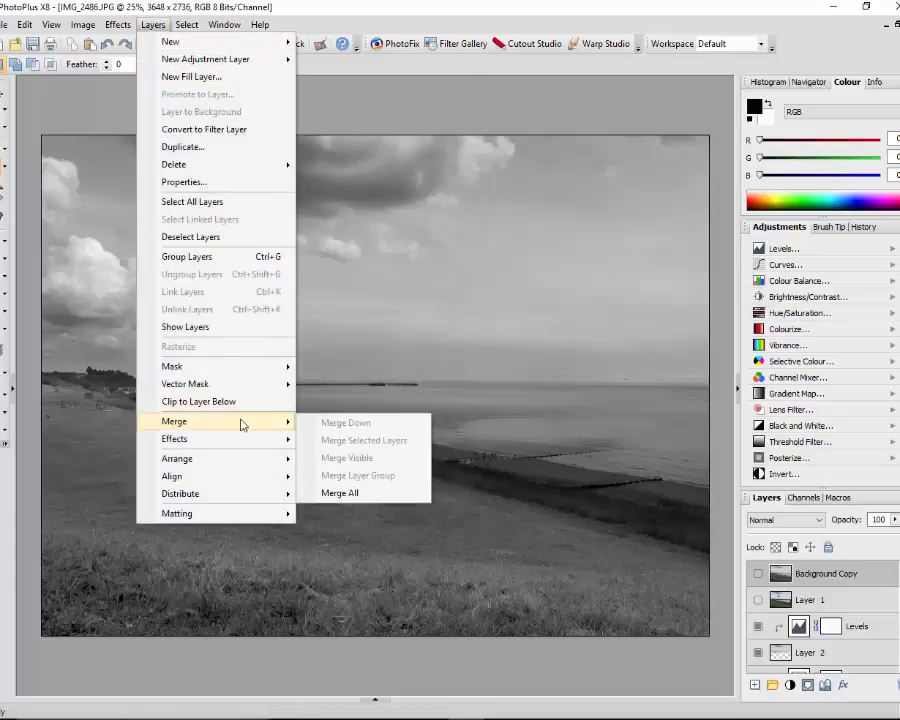
pyautogui.click(347, 497)
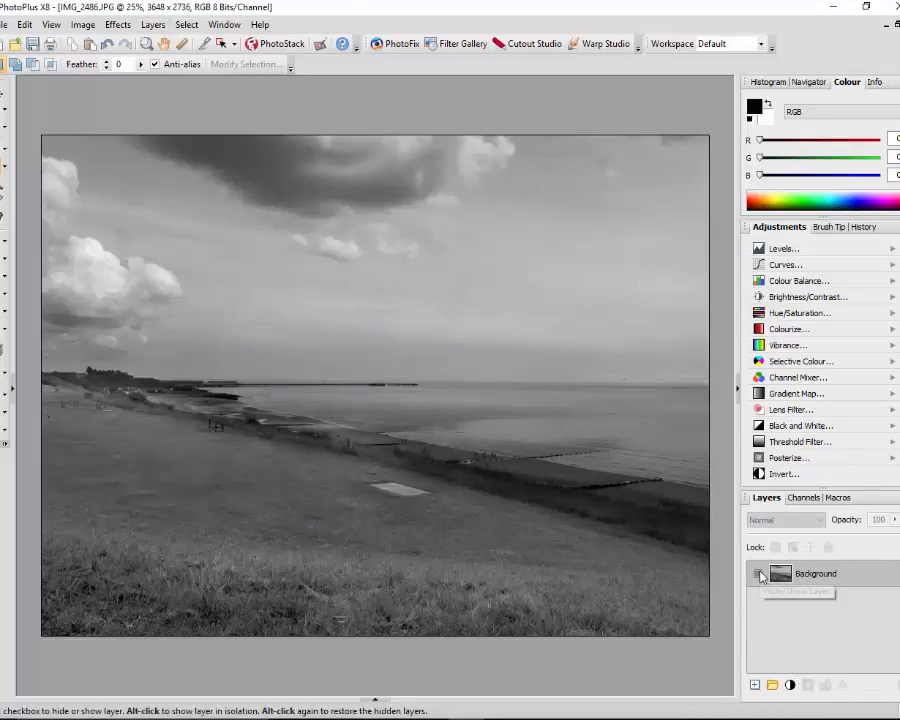
# Bring up the file commands for saving or exporting the merged image.
pyautogui.click(4, 25)
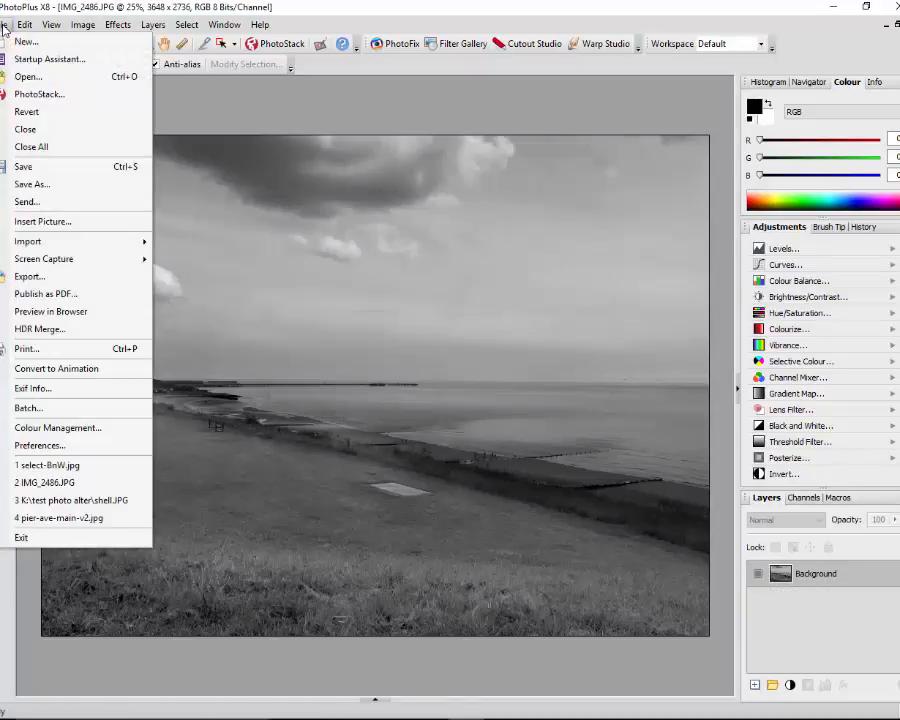